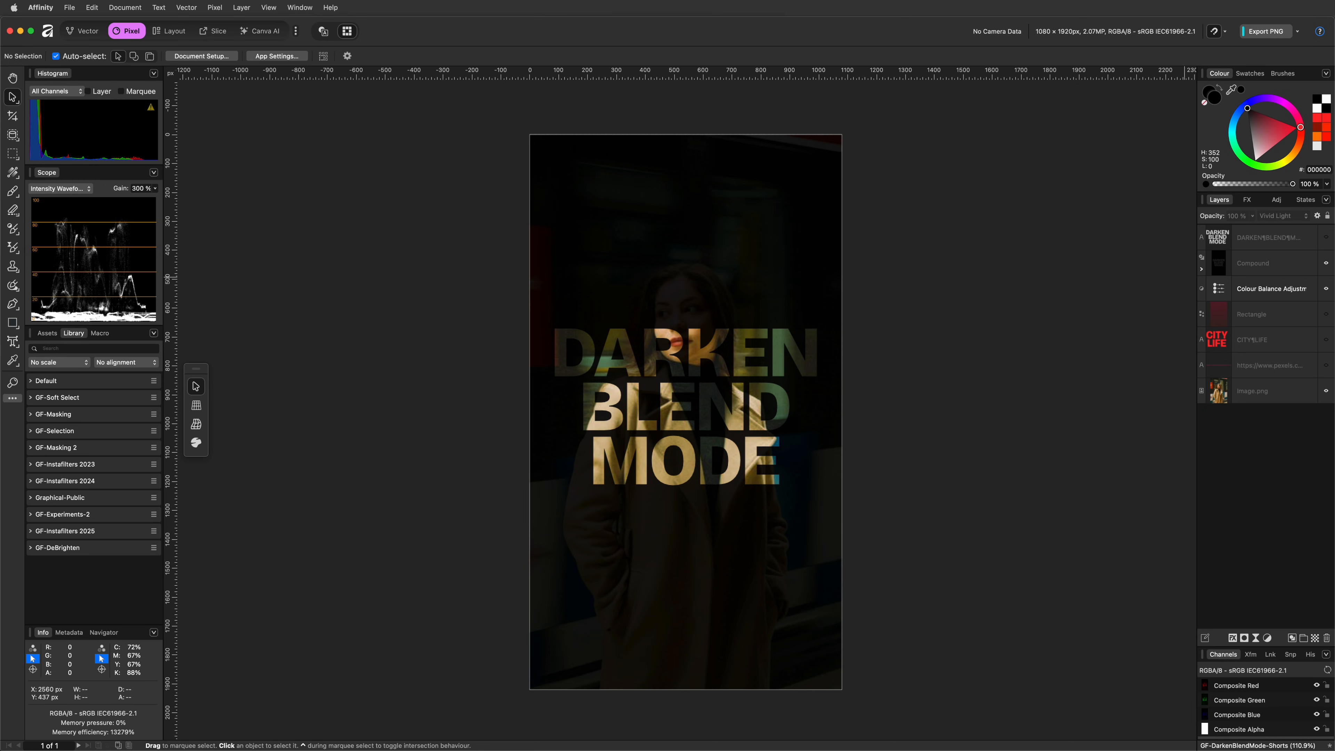
Step: Delete the existing compound shape and the DARKEN BLEND MODE text layer above the photo
click(1272, 263)
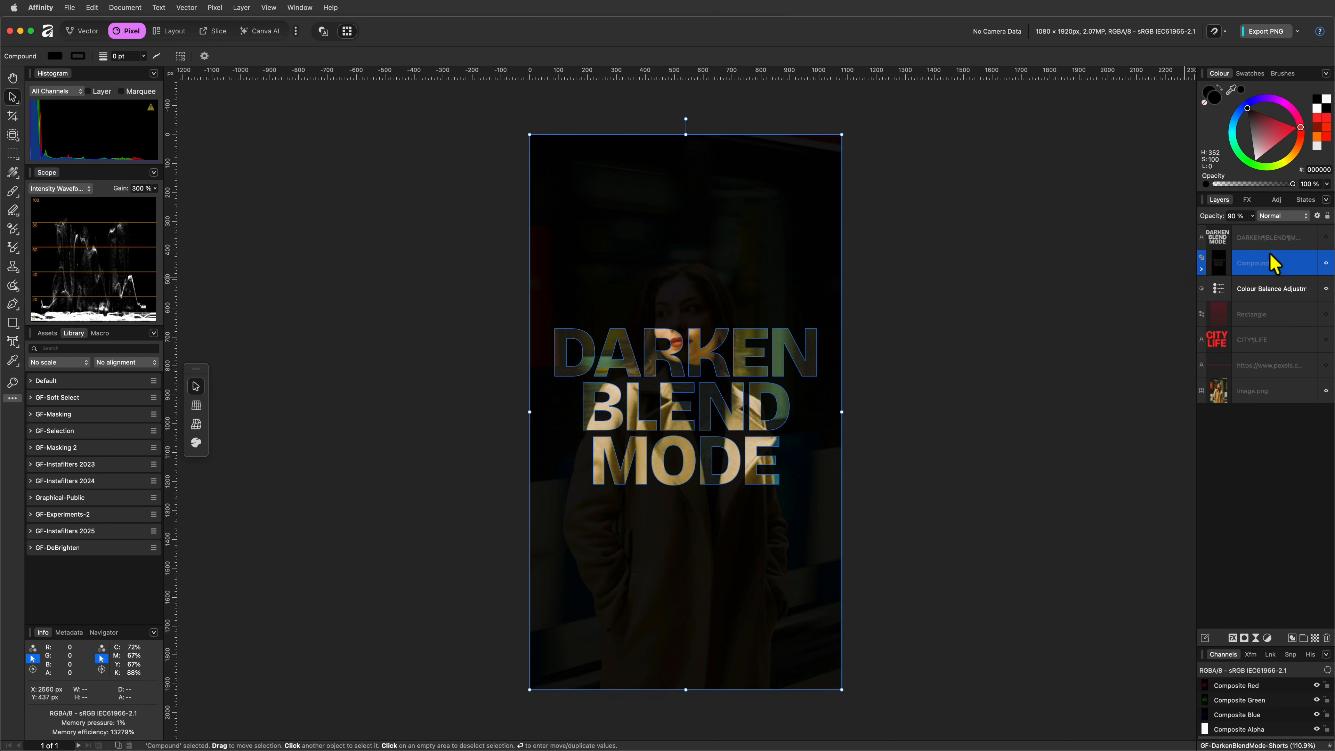
shift+click(1272, 243)
key(Delete)
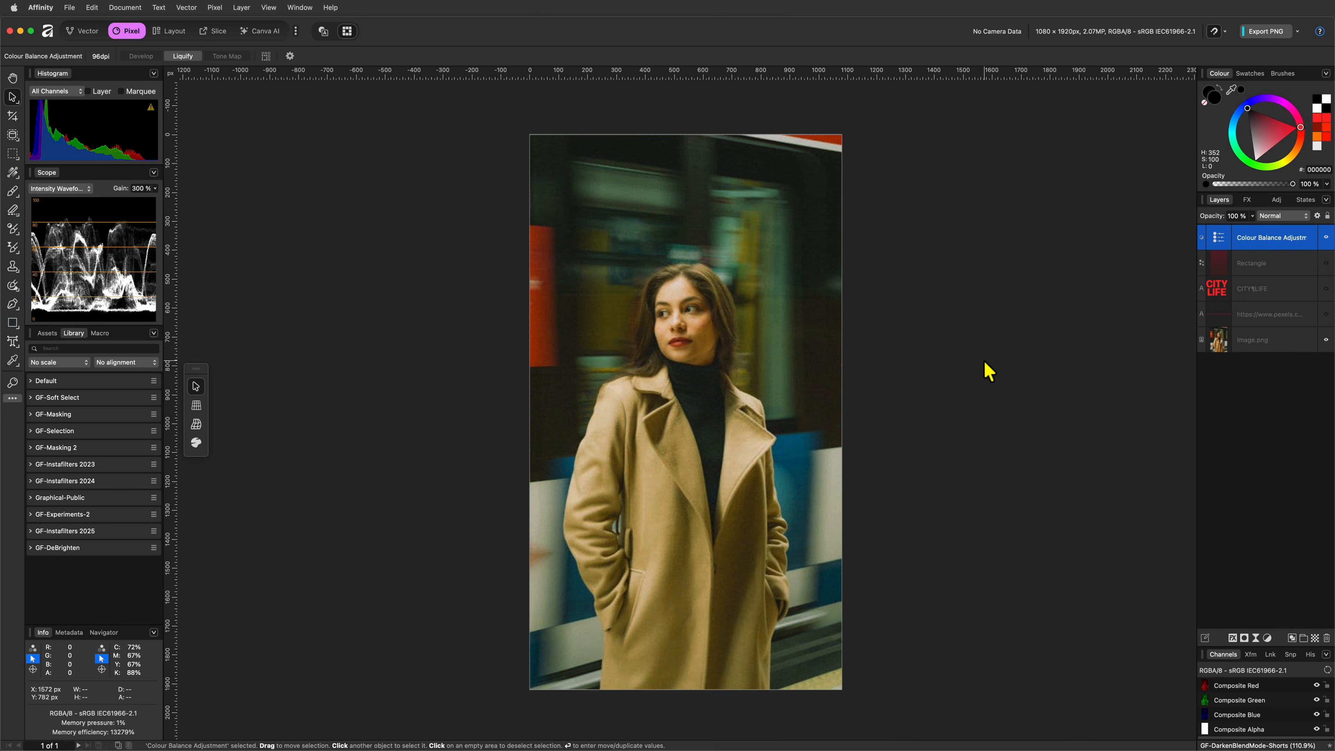
click(892, 369)
Step: Draw a black rectangle and fit it exactly over the whole 1080 × 1920 px canvas
click(13, 324)
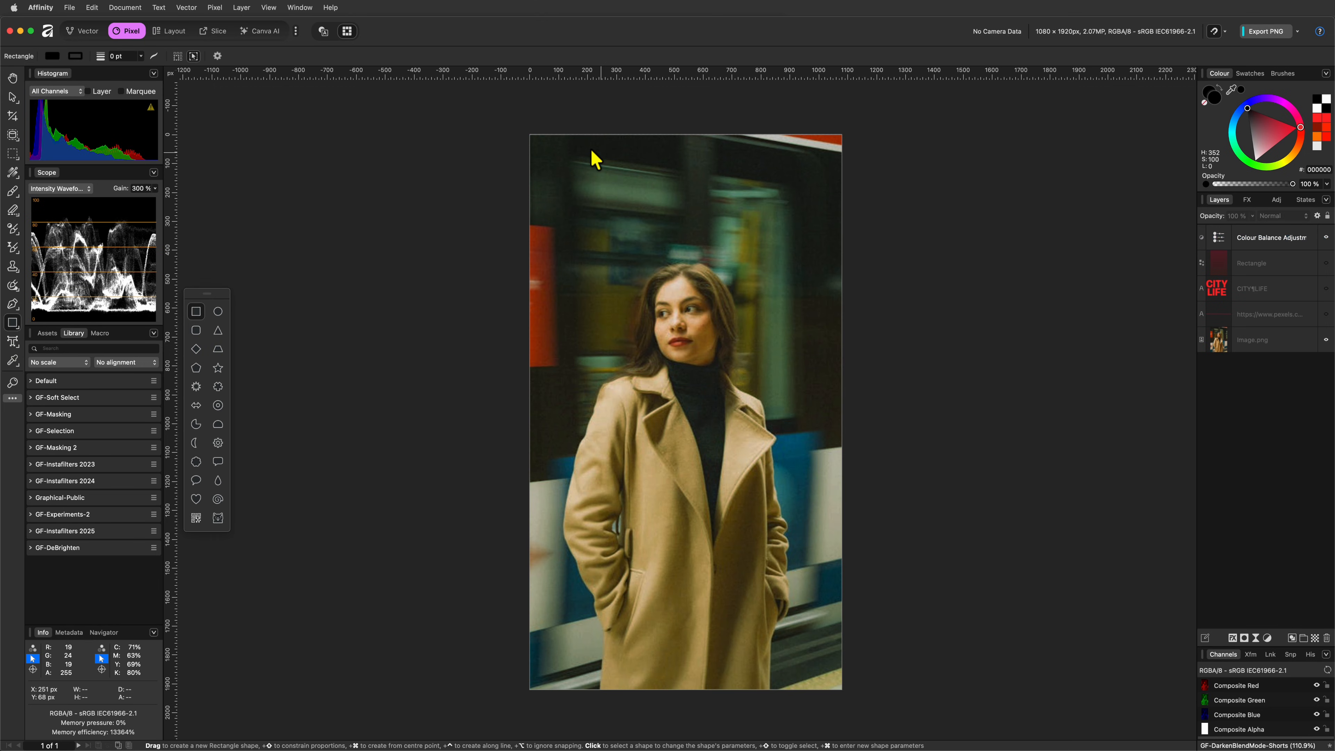
drag(523, 125, 841, 689)
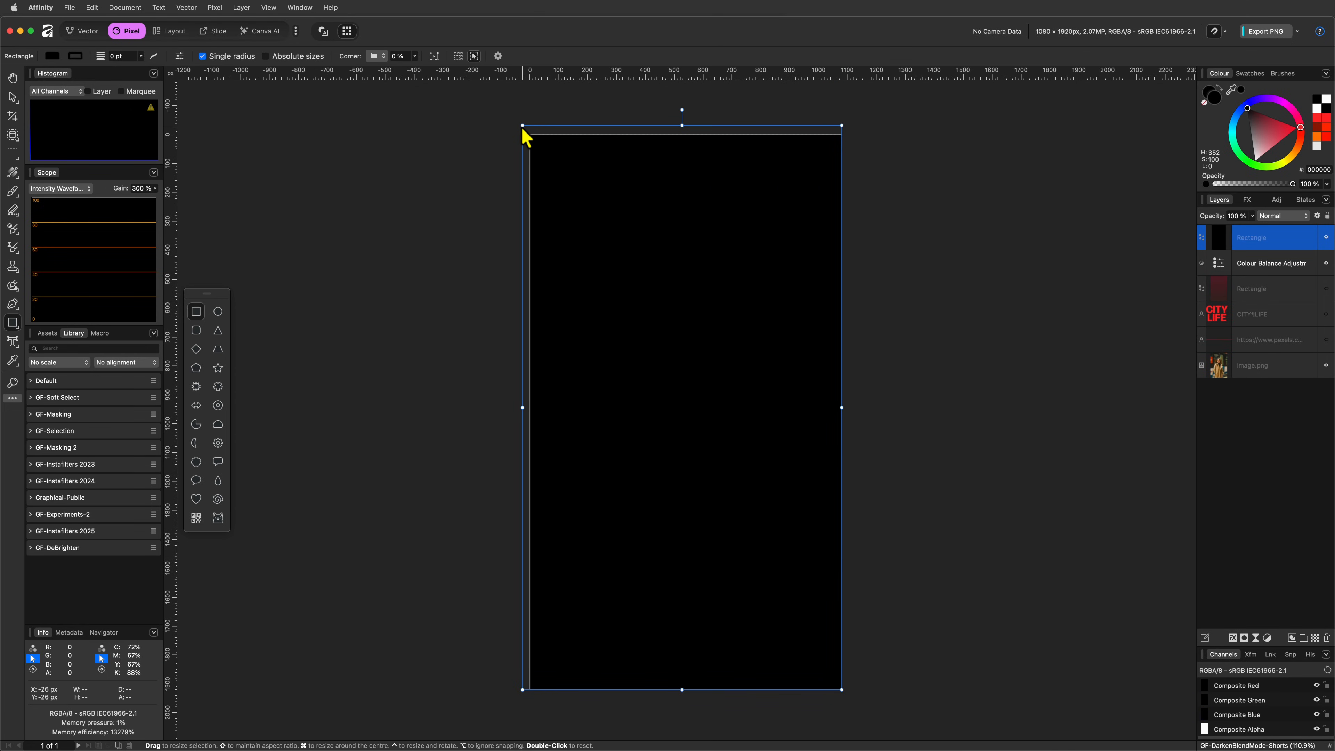
drag(524, 130, 529, 134)
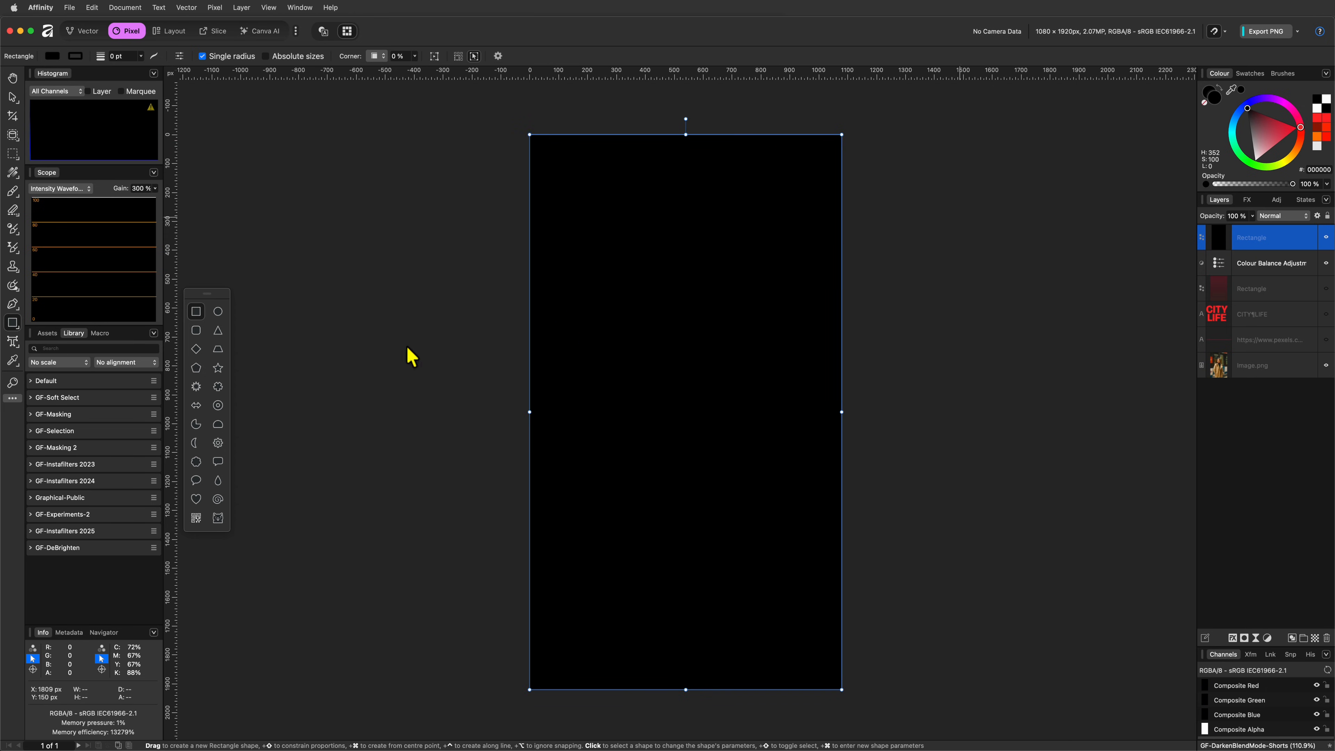
Step: Add white text reading SEE ME on two lines over the black rectangle
click(12, 342)
click(584, 316)
text(SEE)
key(Return)
text(ME)
key(Escape)
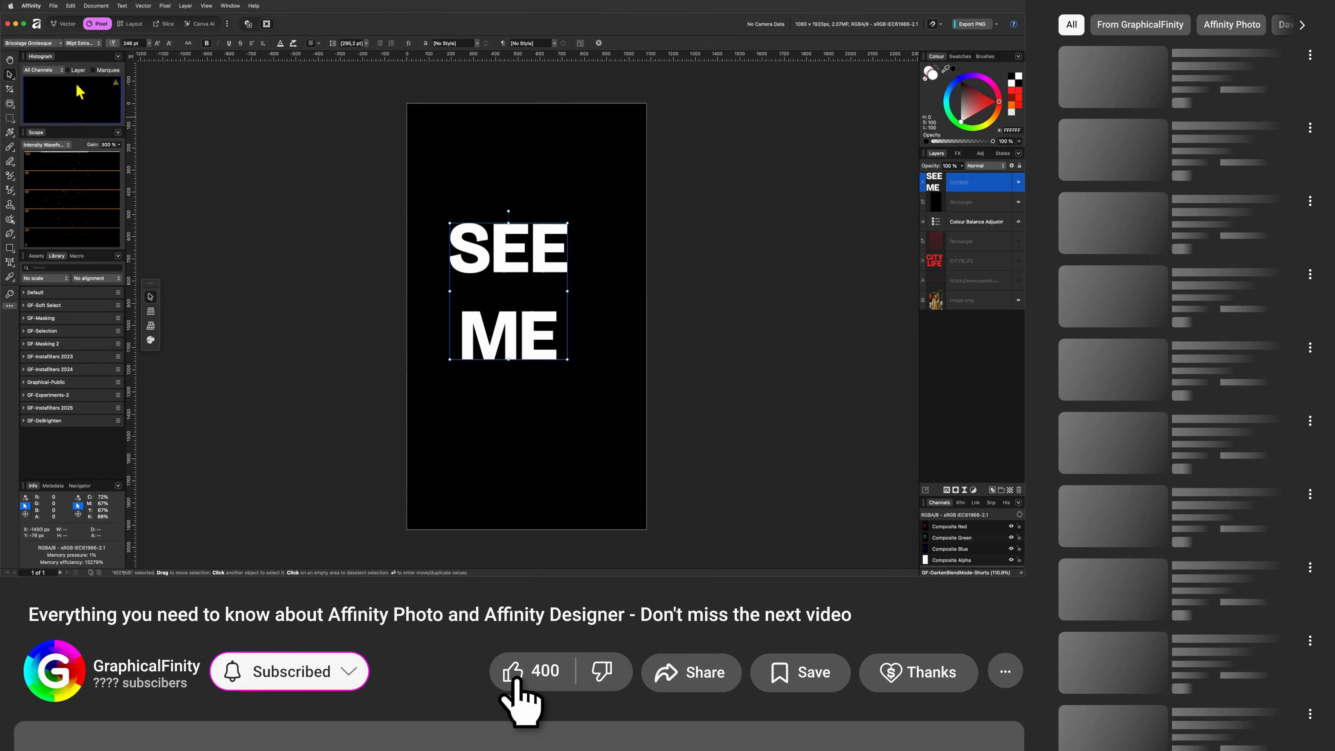
Step: Tighten the line spacing of the SEE ME text and enlarge it to about 364 pt
click(72, 25)
drag(73, 178, 56, 179)
click(98, 23)
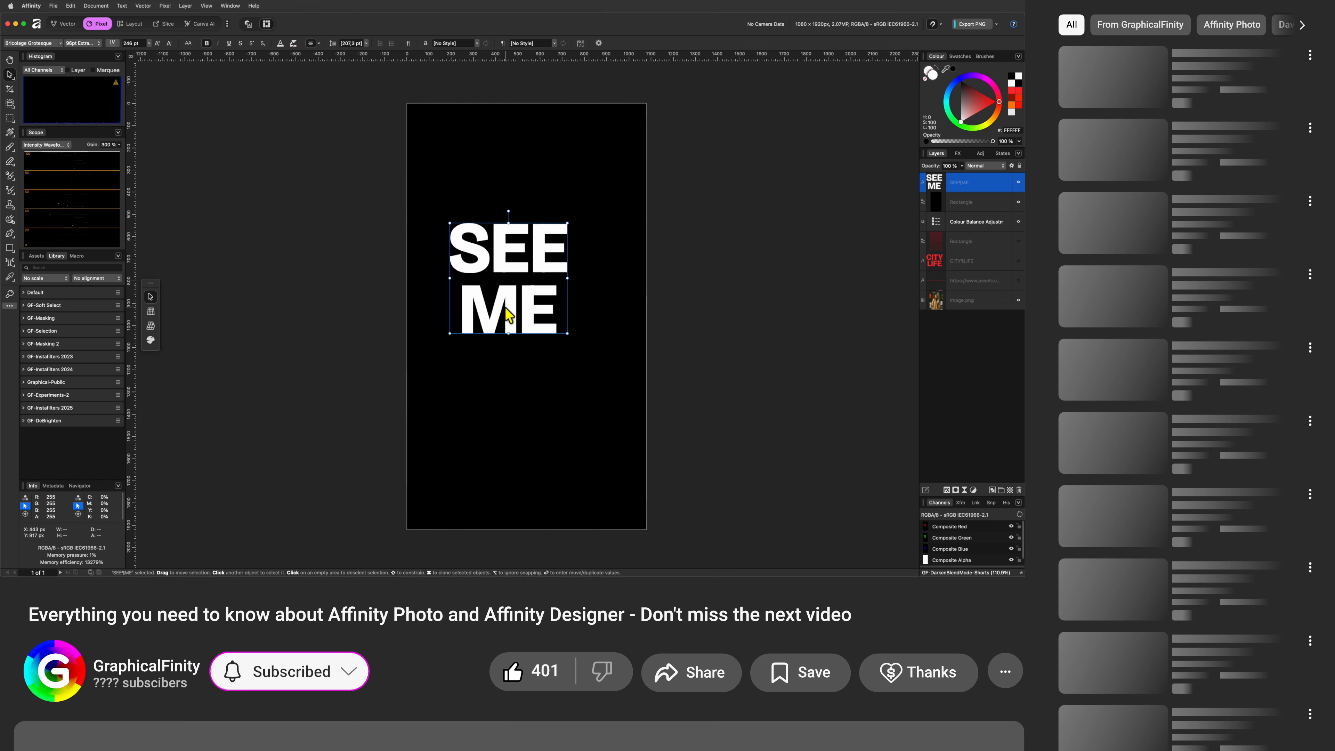
drag(568, 333, 583, 373)
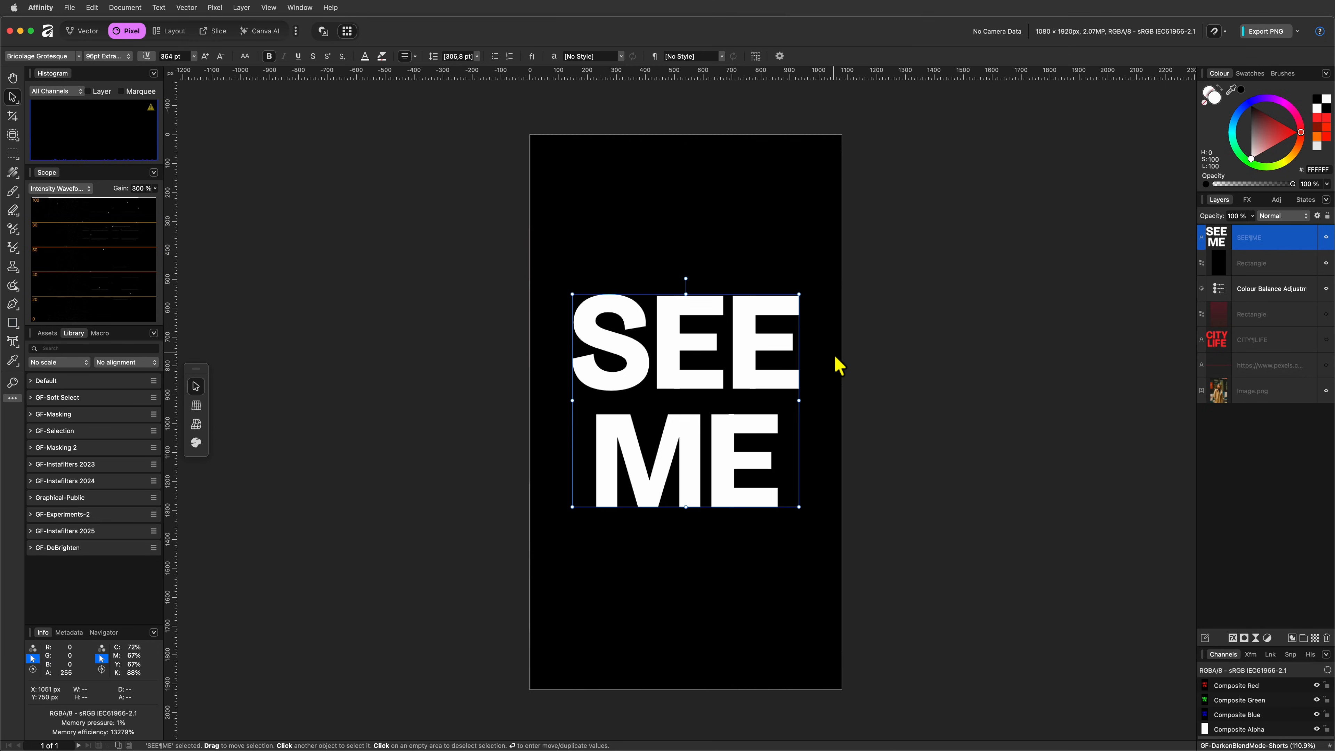
Step: Try the SEE ME text as a mask on the black rectangle, and move it back out above the rectangle
drag(1220, 265, 1220, 270)
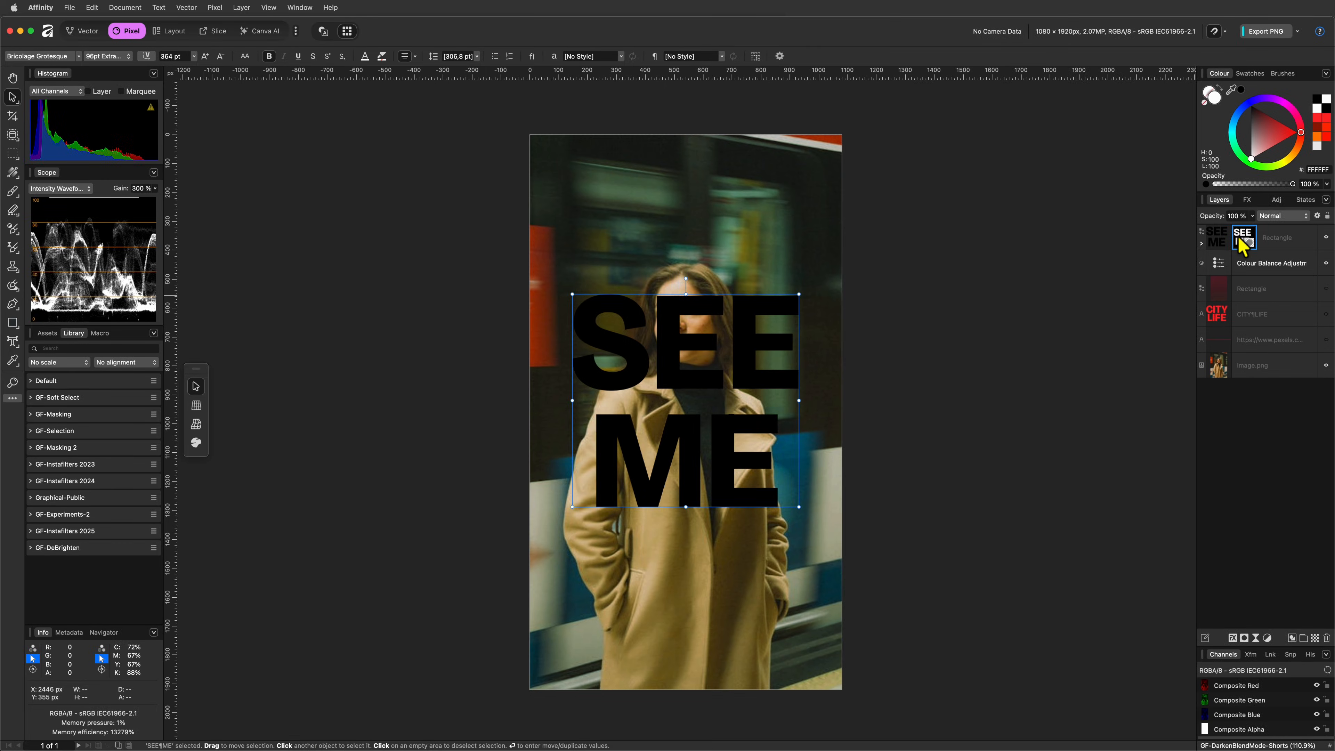
drag(1243, 243, 1234, 269)
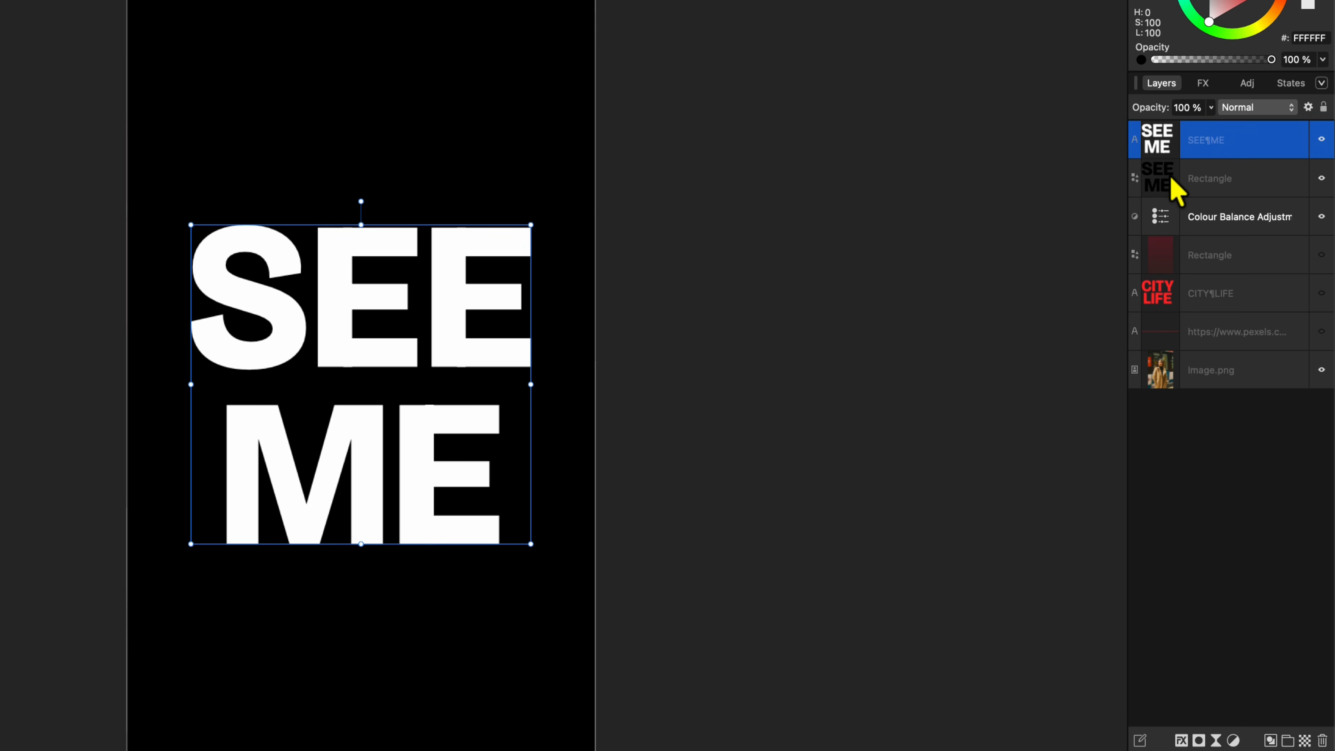
Step: Subtract the SEE ME text from the black rectangle as an editable compound so the photo fills the letters
shift+click(1167, 181)
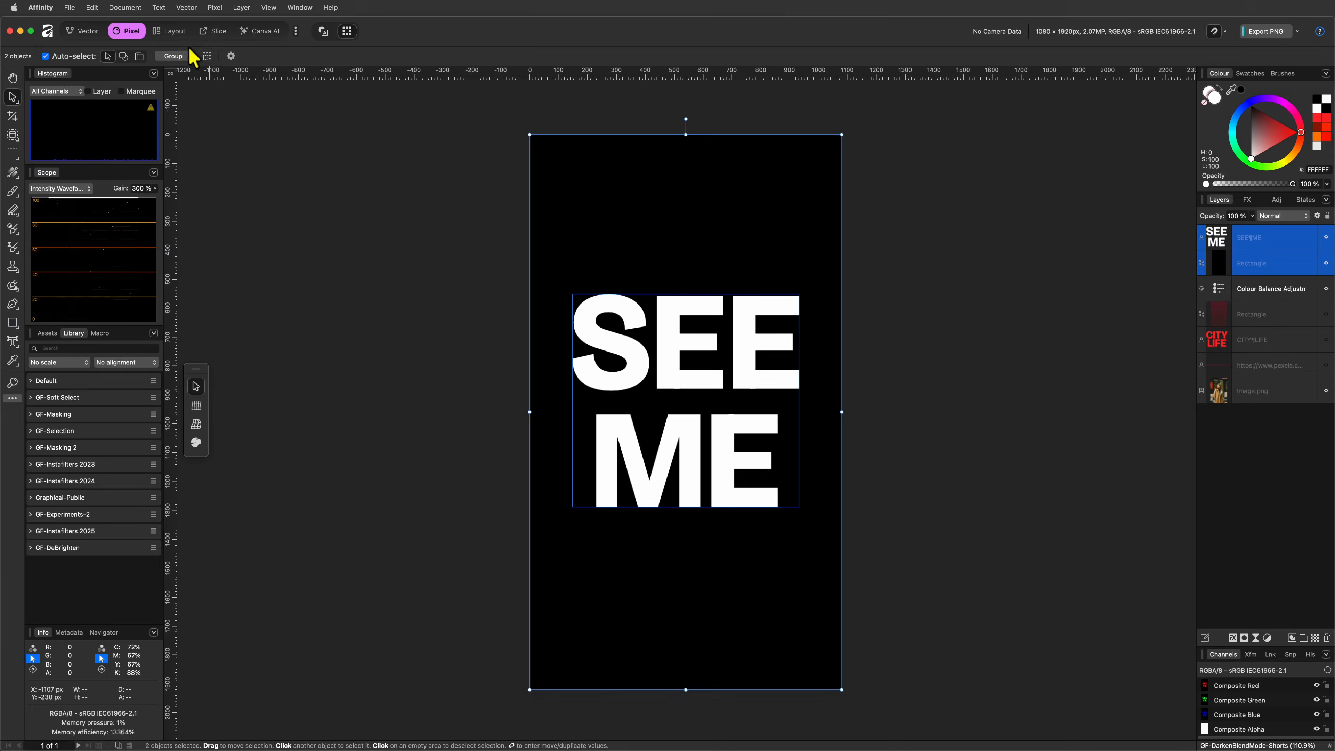
click(184, 8)
mouse_move(224, 126)
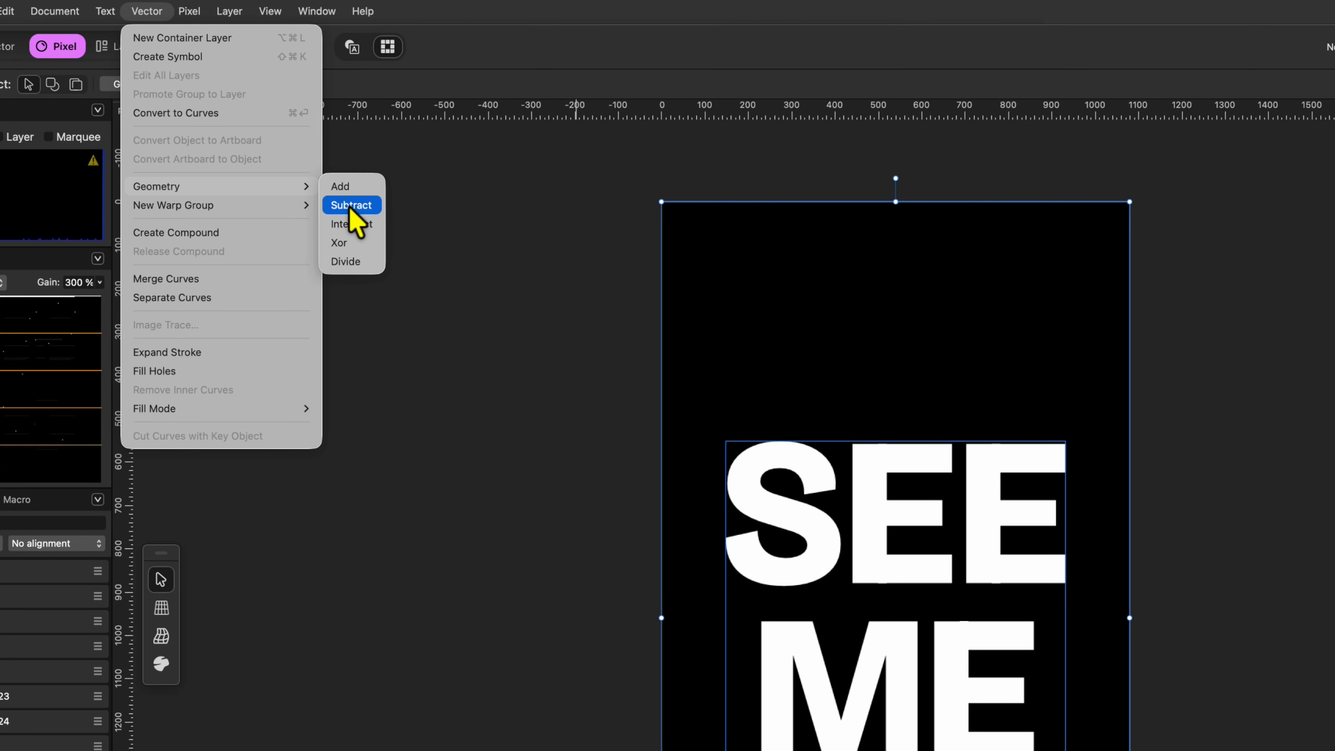
key(alt)
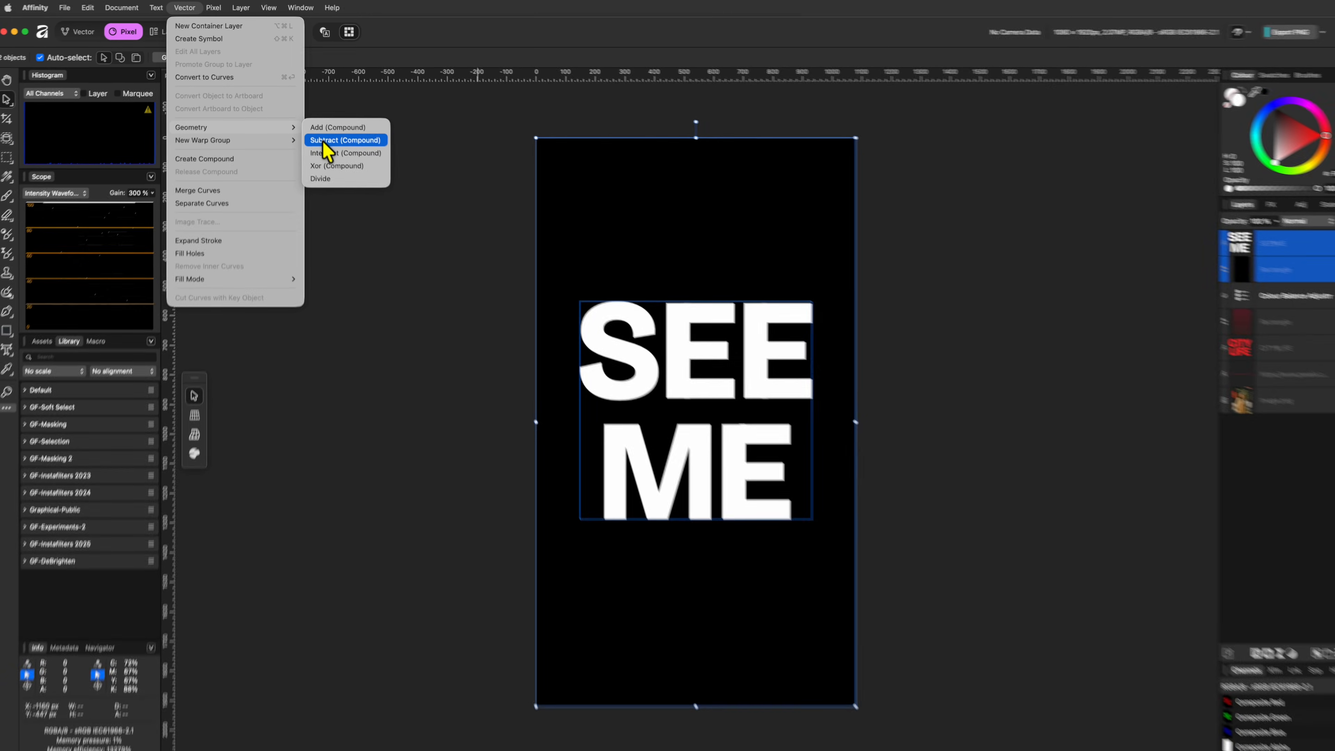
click(349, 207)
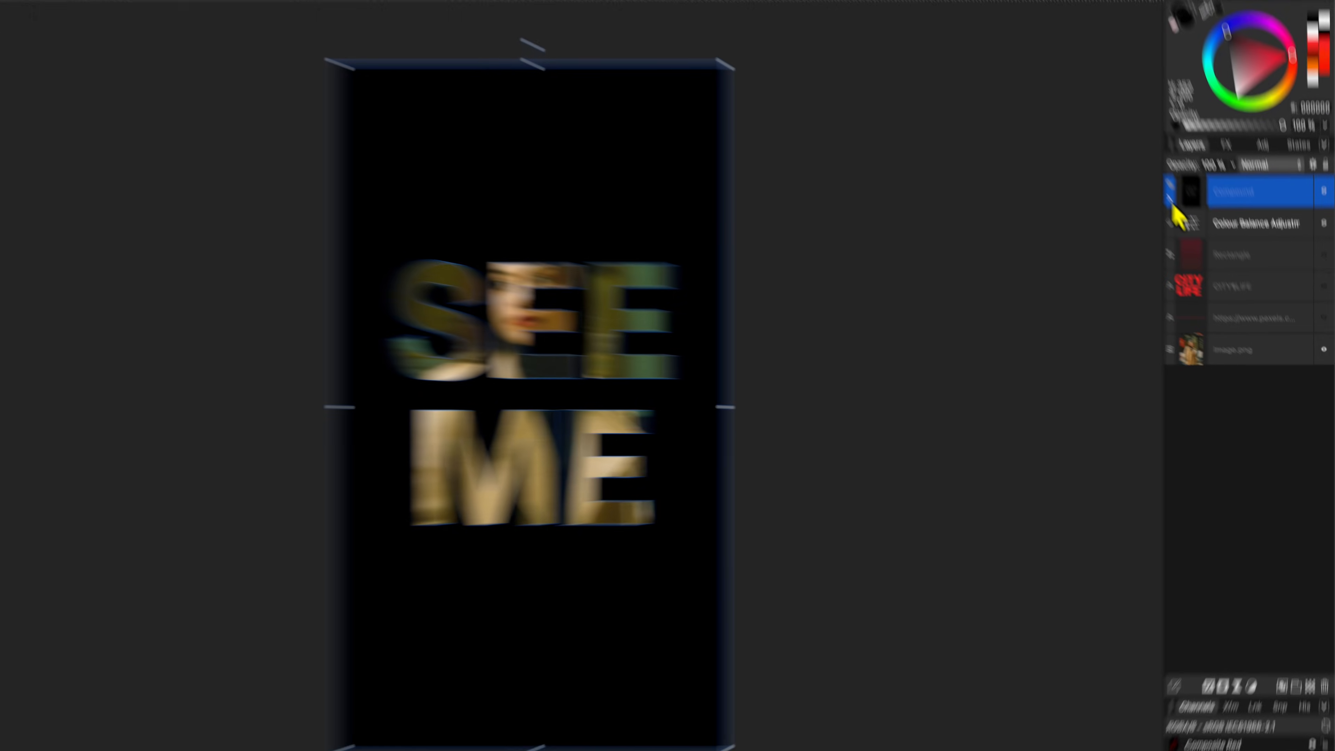
Step: Enlarge the SEE ME text inside the compound slightly around its centre
click(1202, 244)
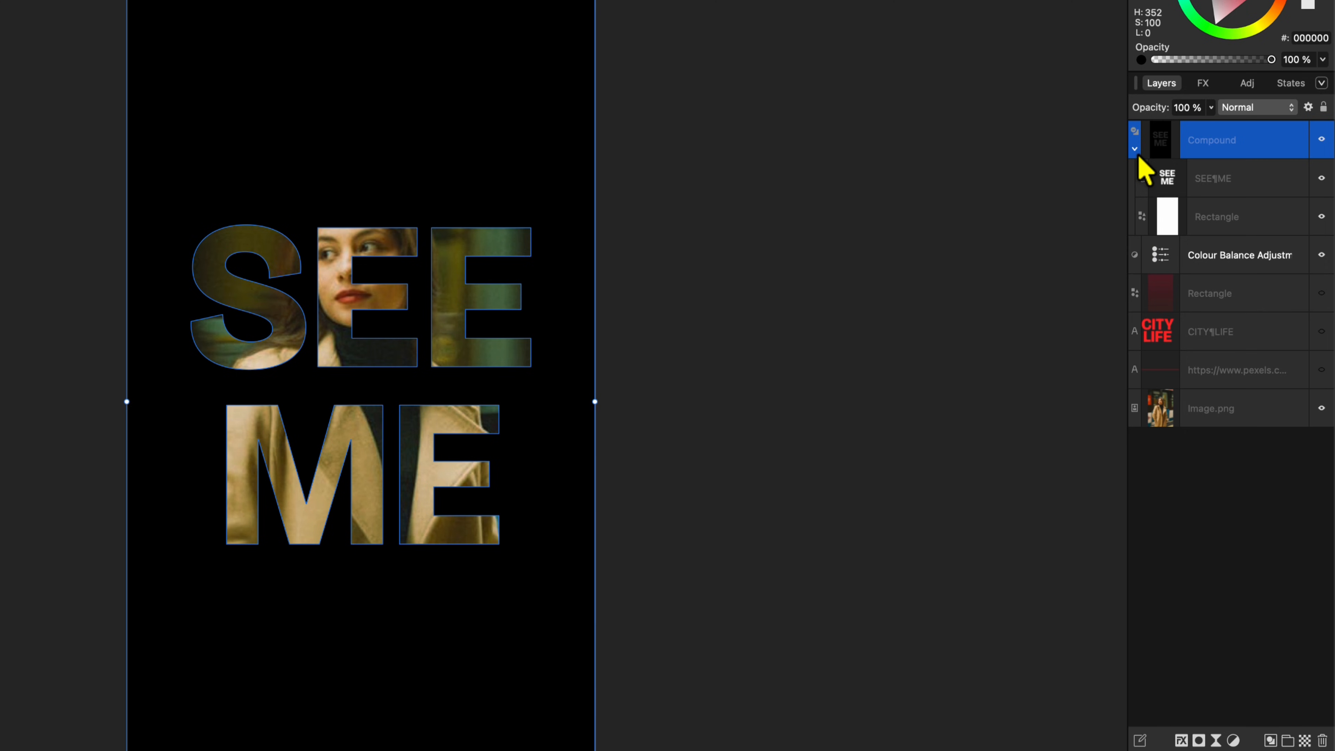
click(1168, 185)
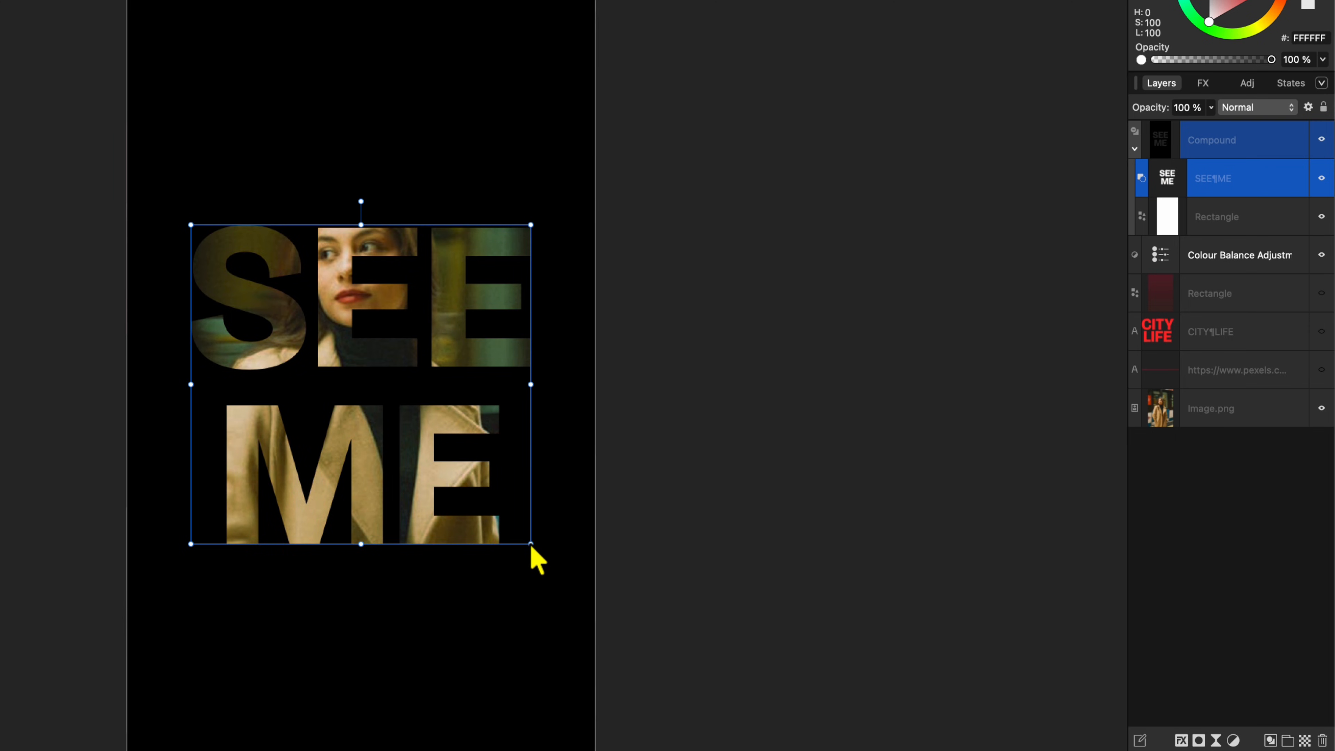
drag(532, 546, 540, 554)
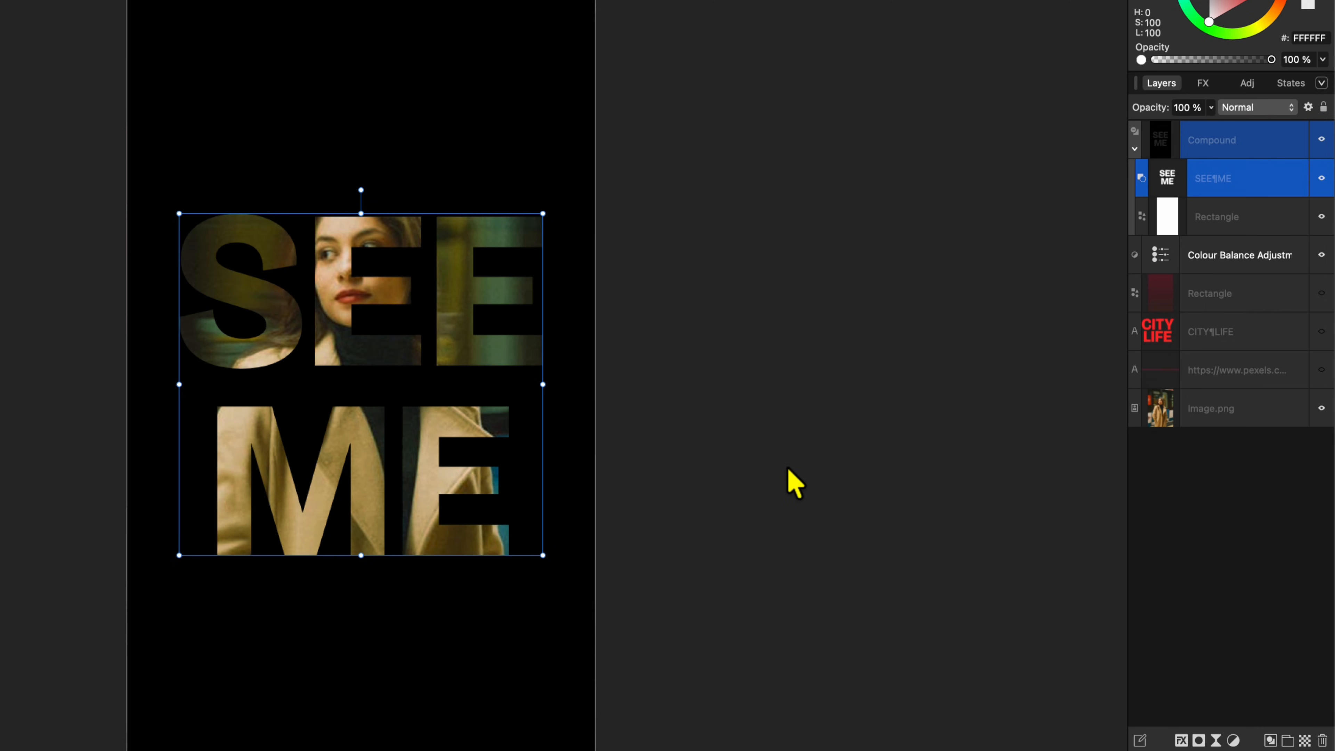
click(788, 470)
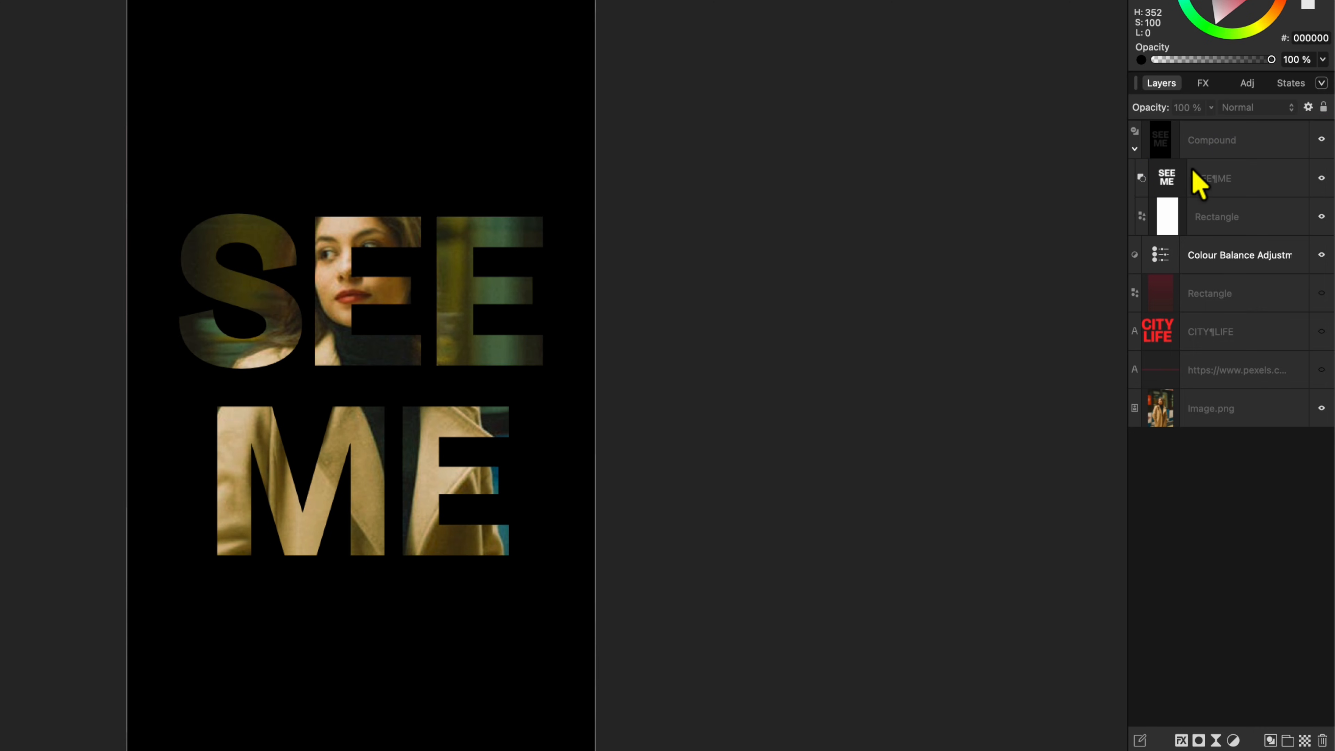
Step: Lower the compound layer's opacity to 88 %
click(1200, 147)
key(9)
key(3)
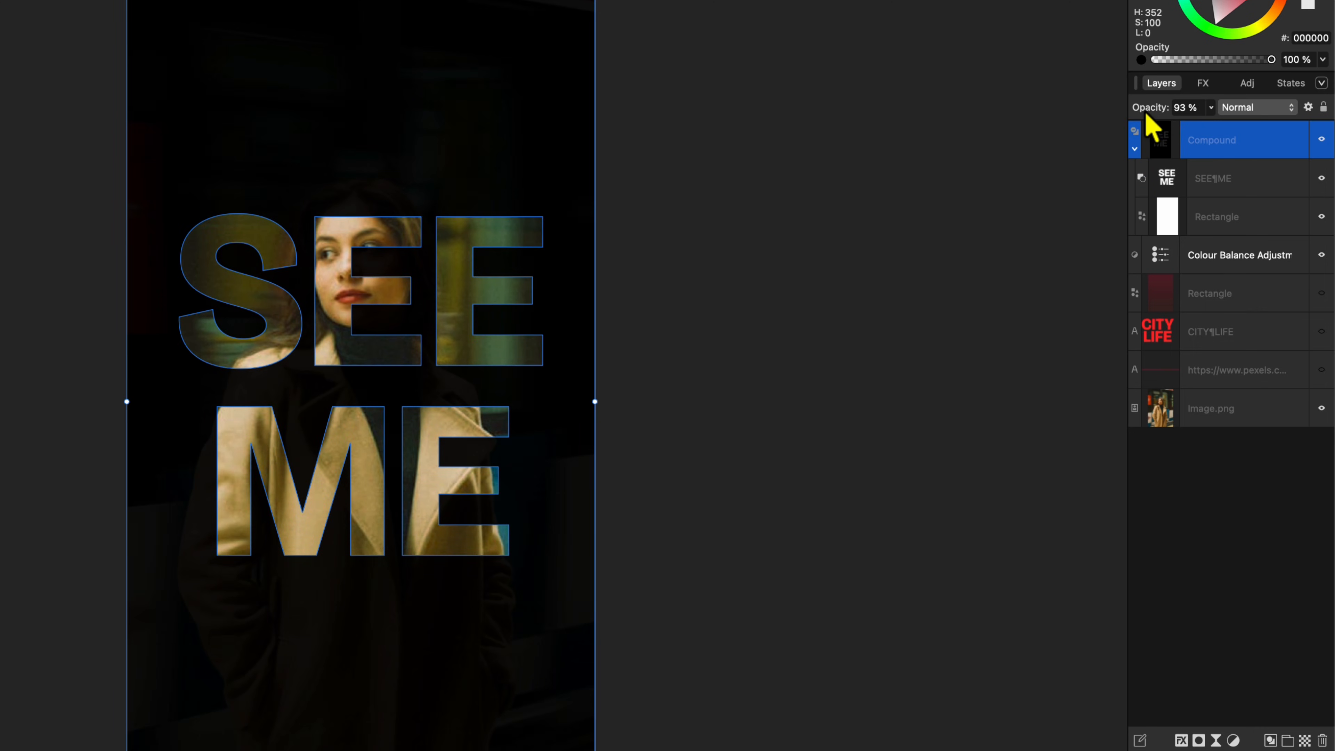
drag(1145, 113, 1143, 113)
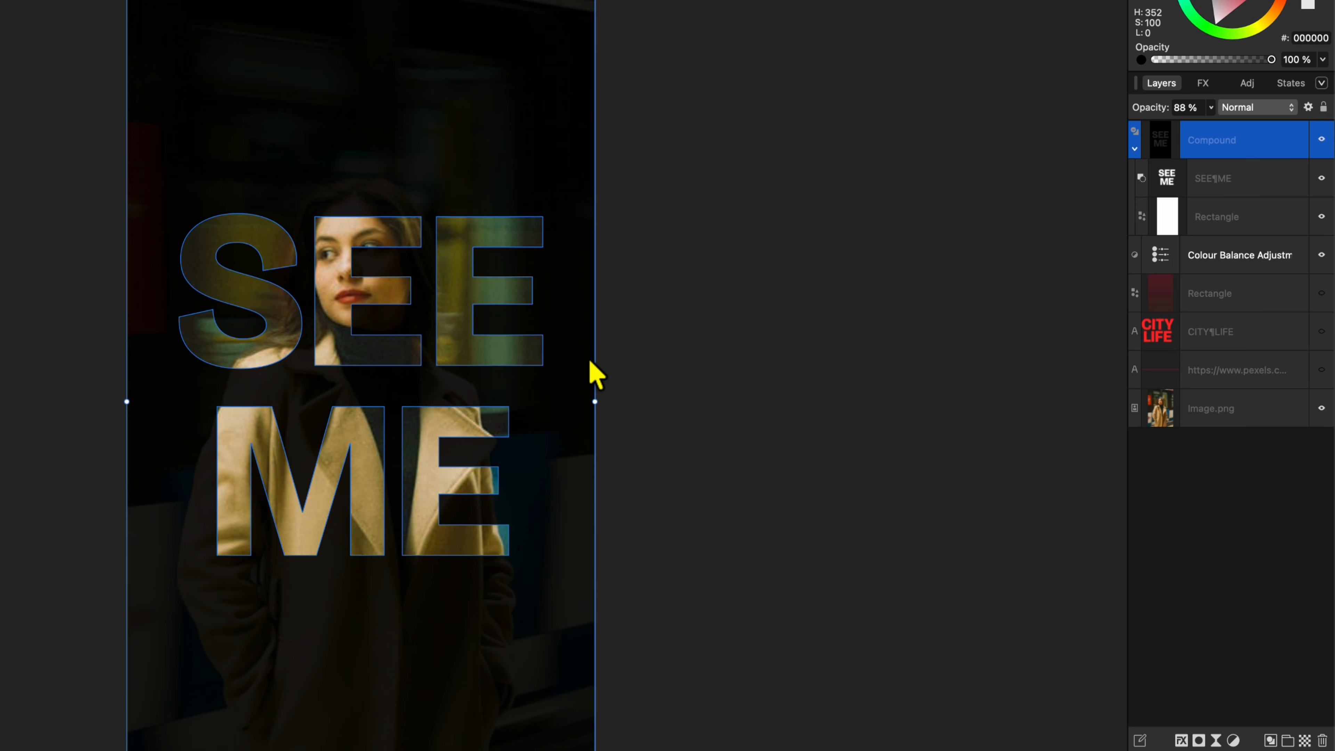
click(649, 359)
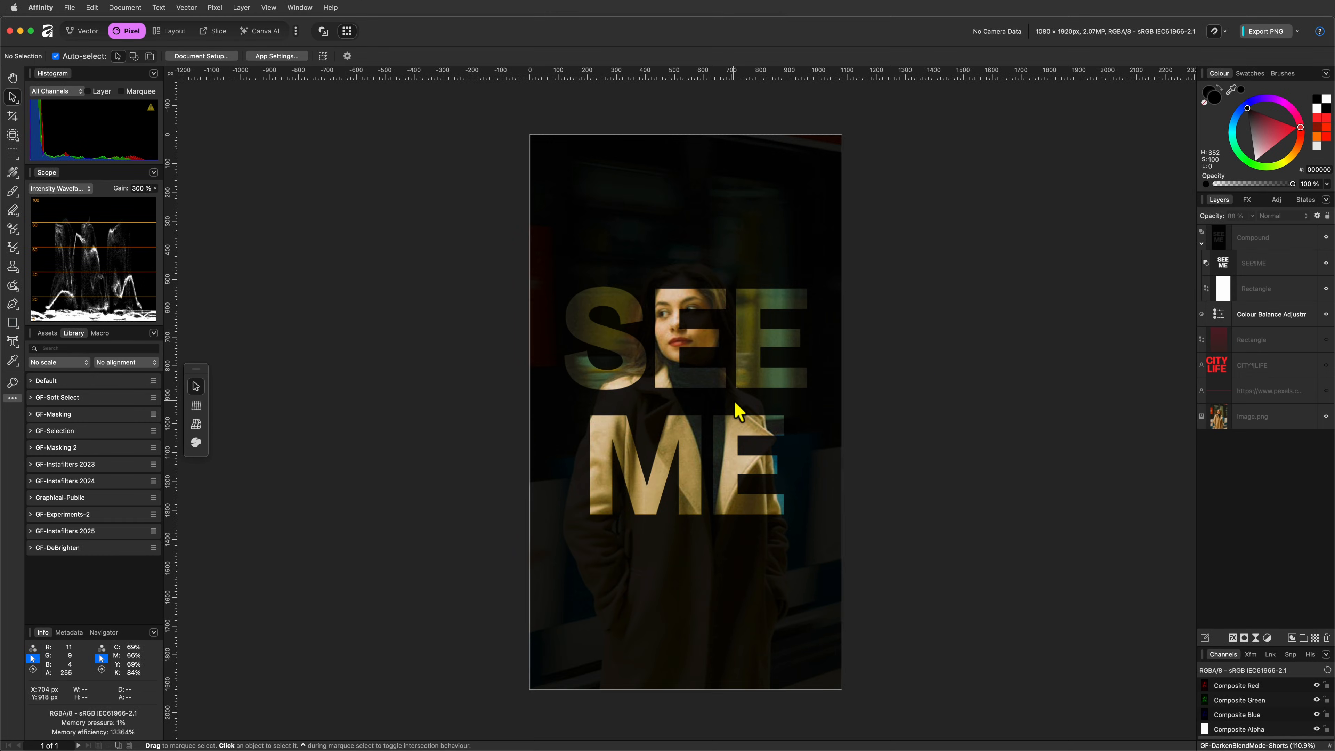
Step: Move the cut-out SEE ME text slightly down within the compound
click(633, 465)
click(1209, 242)
mouse_move(734, 467)
mouse_down()
mouse_move(725, 507)
mouse_move(724, 486)
mouse_up()
click(919, 478)
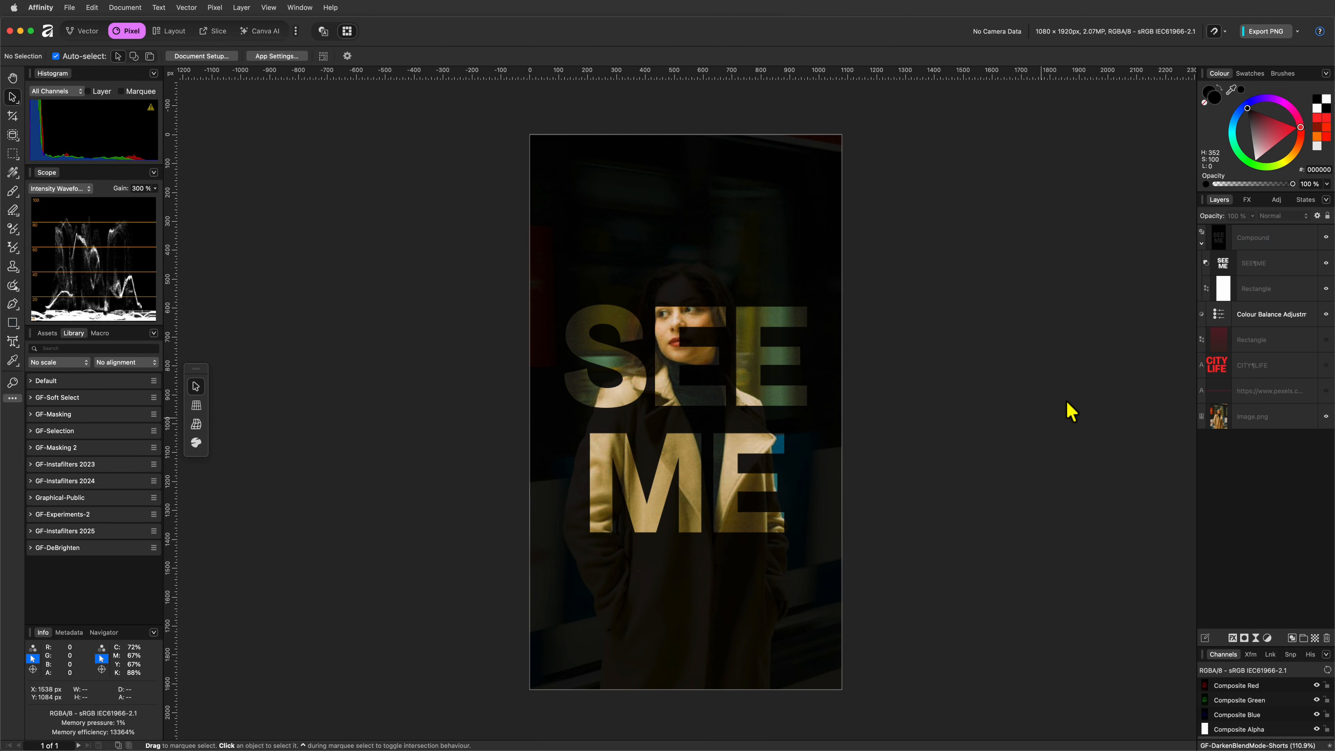
Step: Copy the SEE ME text from the compound to the top of the layer stack and set its blend mode to Vivid Light
click(1223, 263)
drag(1170, 192, 1241, 145)
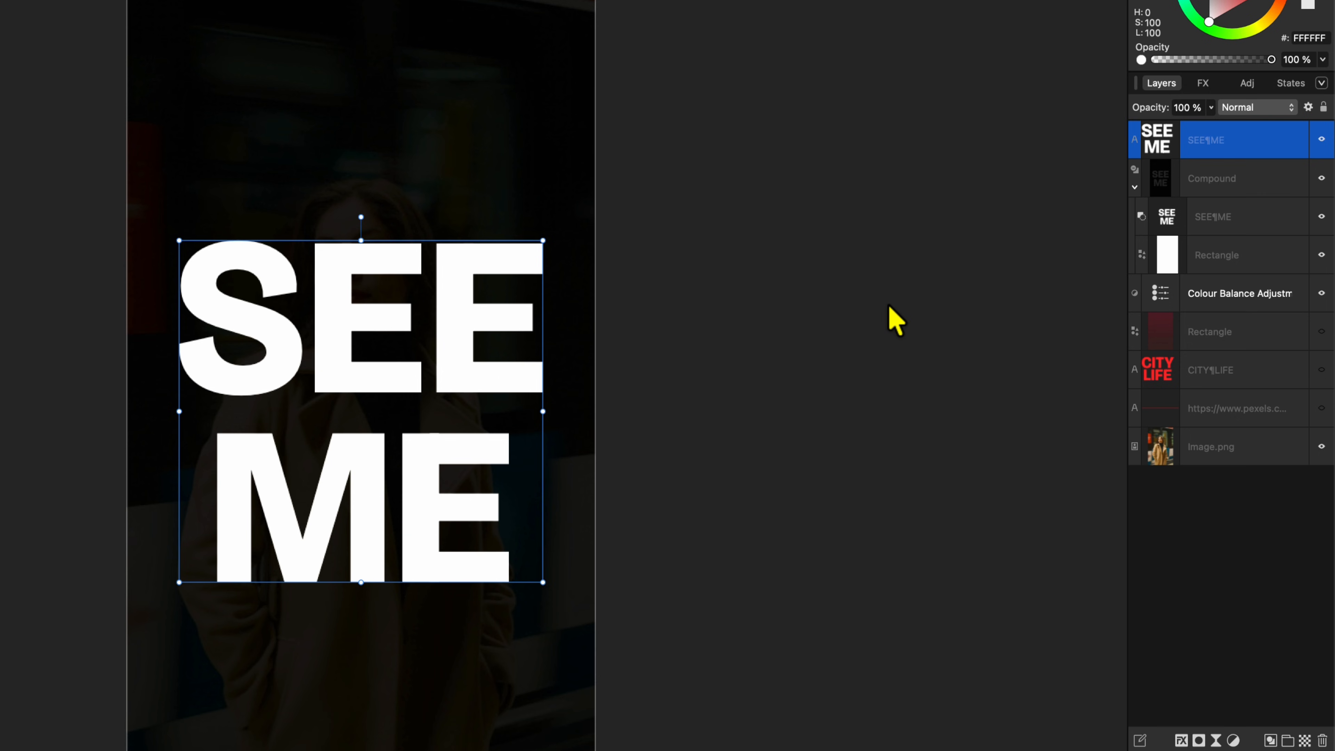
click(1237, 109)
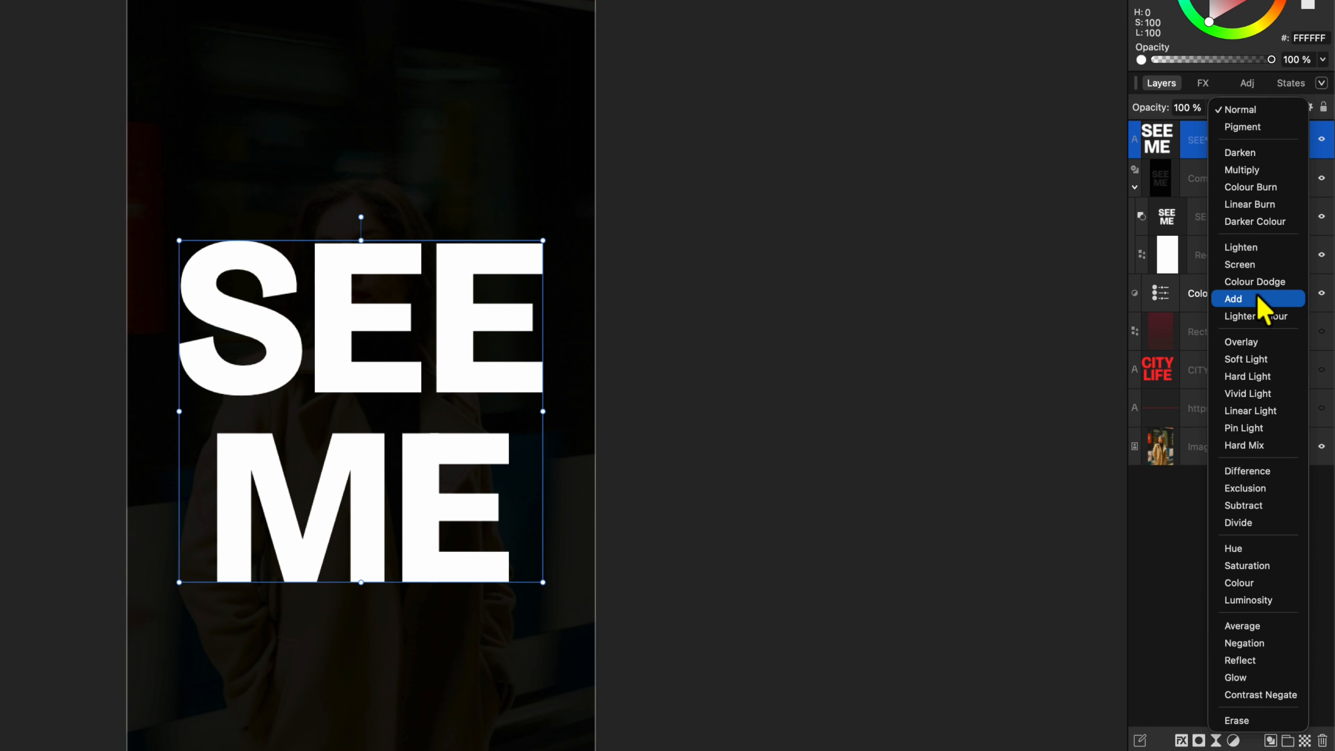
click(1248, 393)
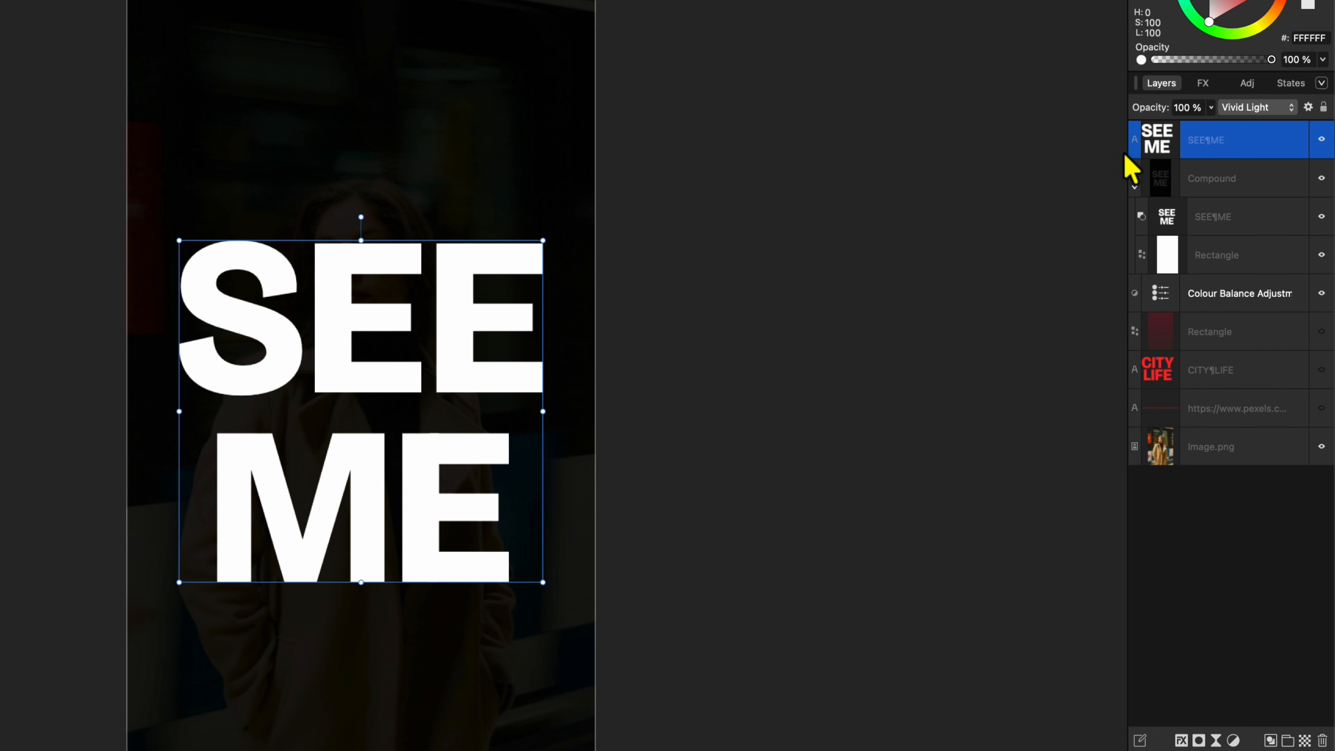
Step: Reduce the top SEE ME text layer's fill opacity to 51 %
click(1203, 84)
drag(1161, 109, 1123, 113)
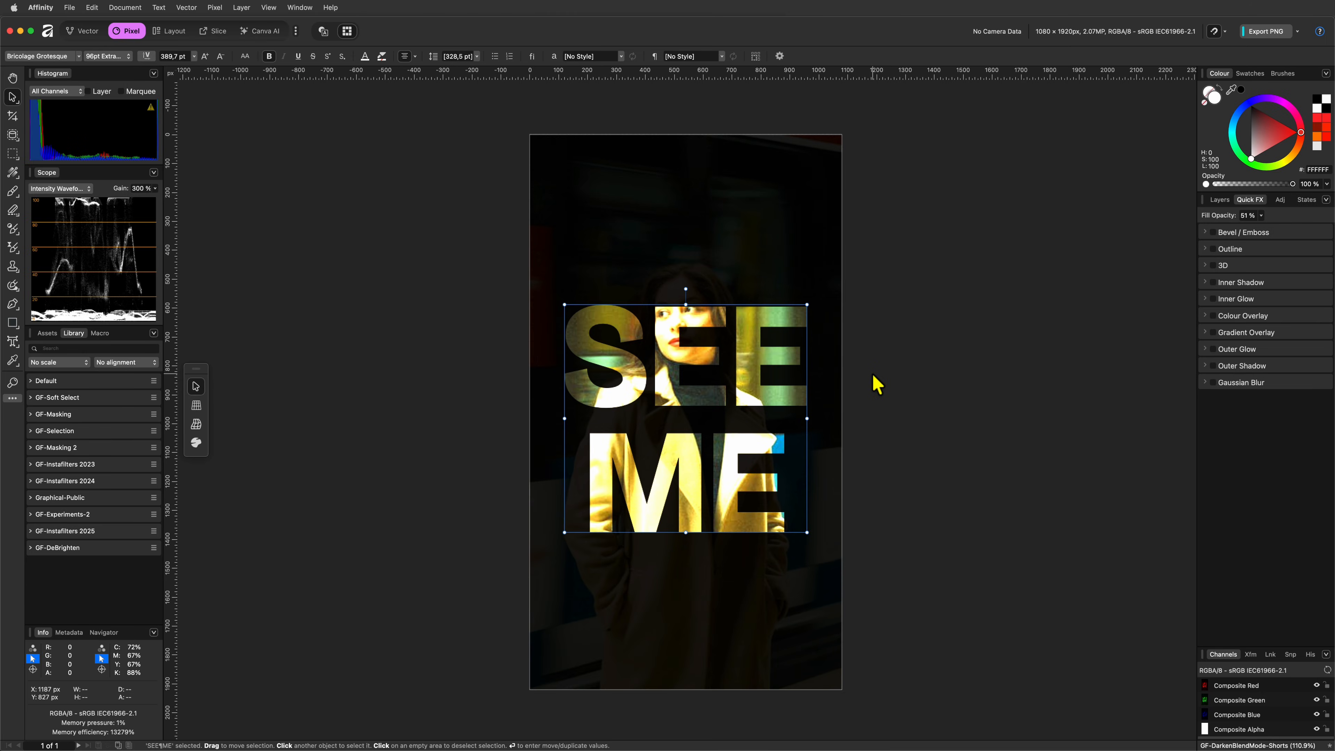
click(1220, 199)
click(955, 291)
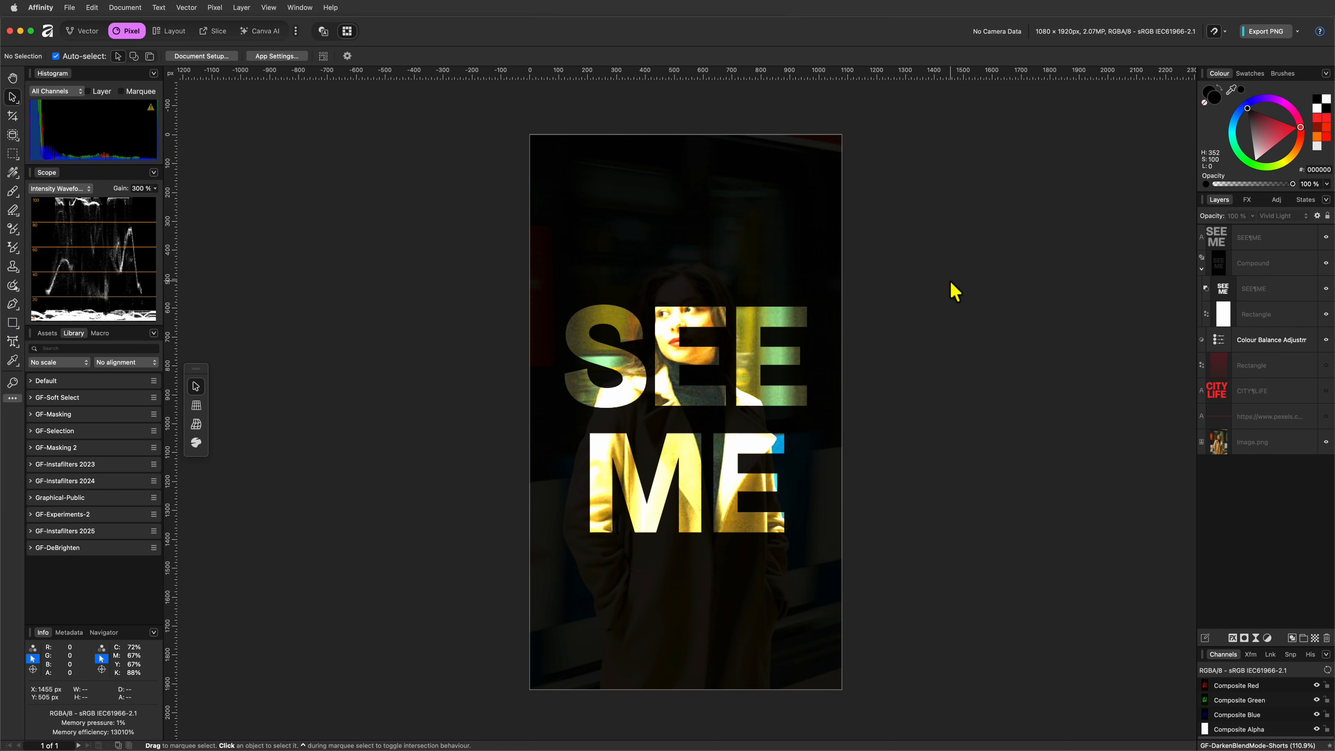
Step: Set the top text layer's underlying composition blend range to fall off linearly to 0 % output at 52 % input
click(1242, 238)
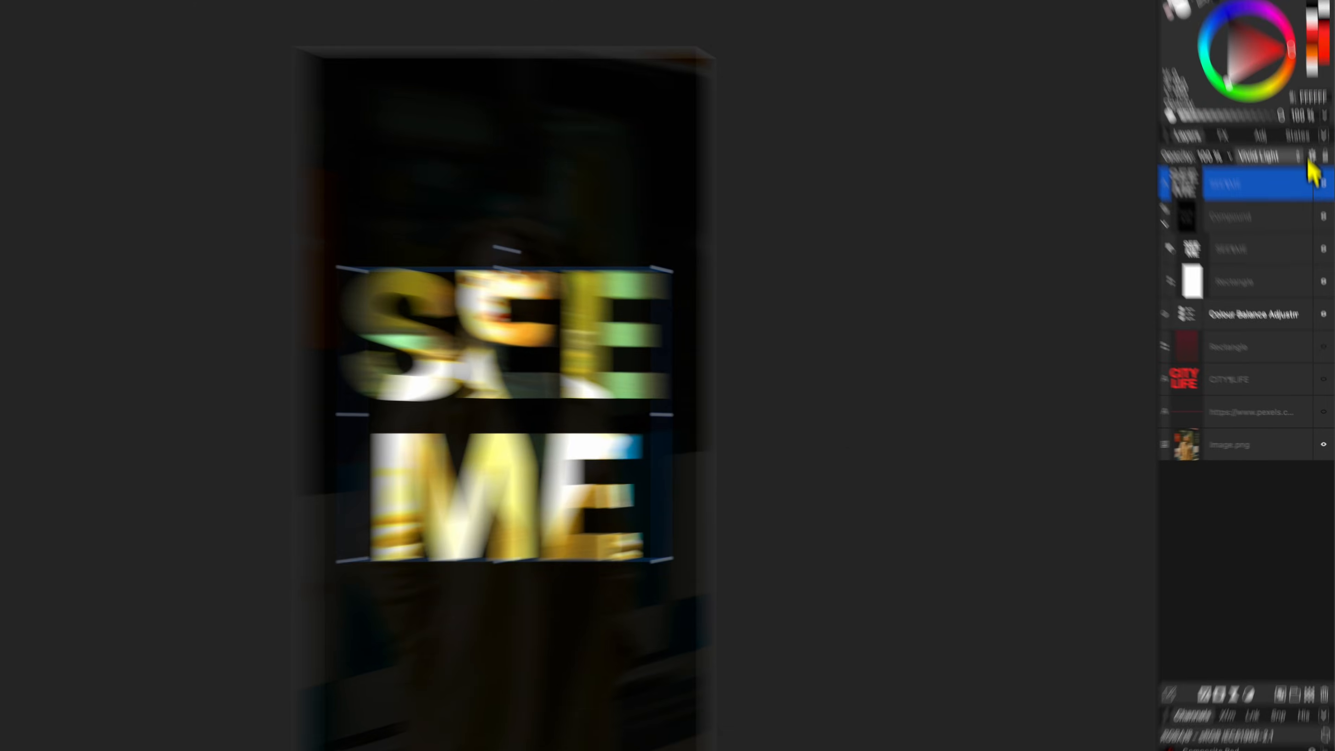
click(1313, 164)
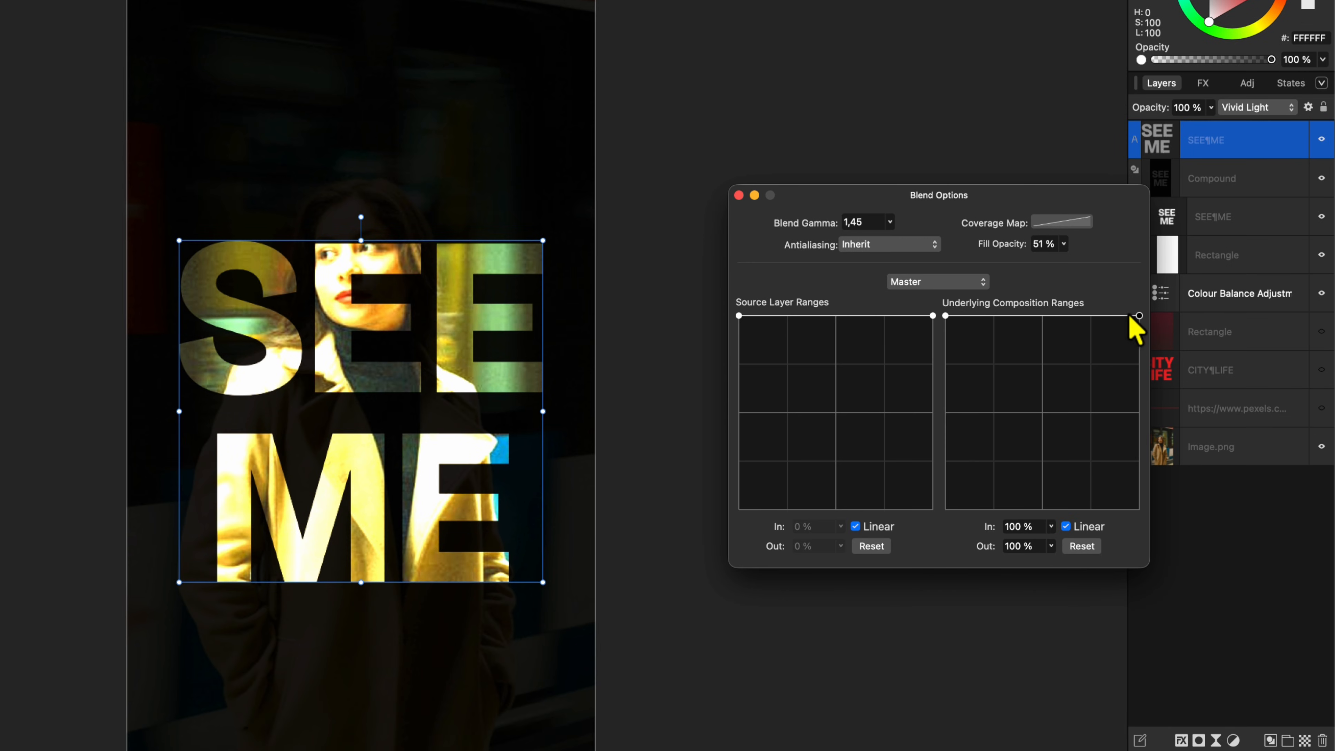
drag(1139, 319, 1047, 563)
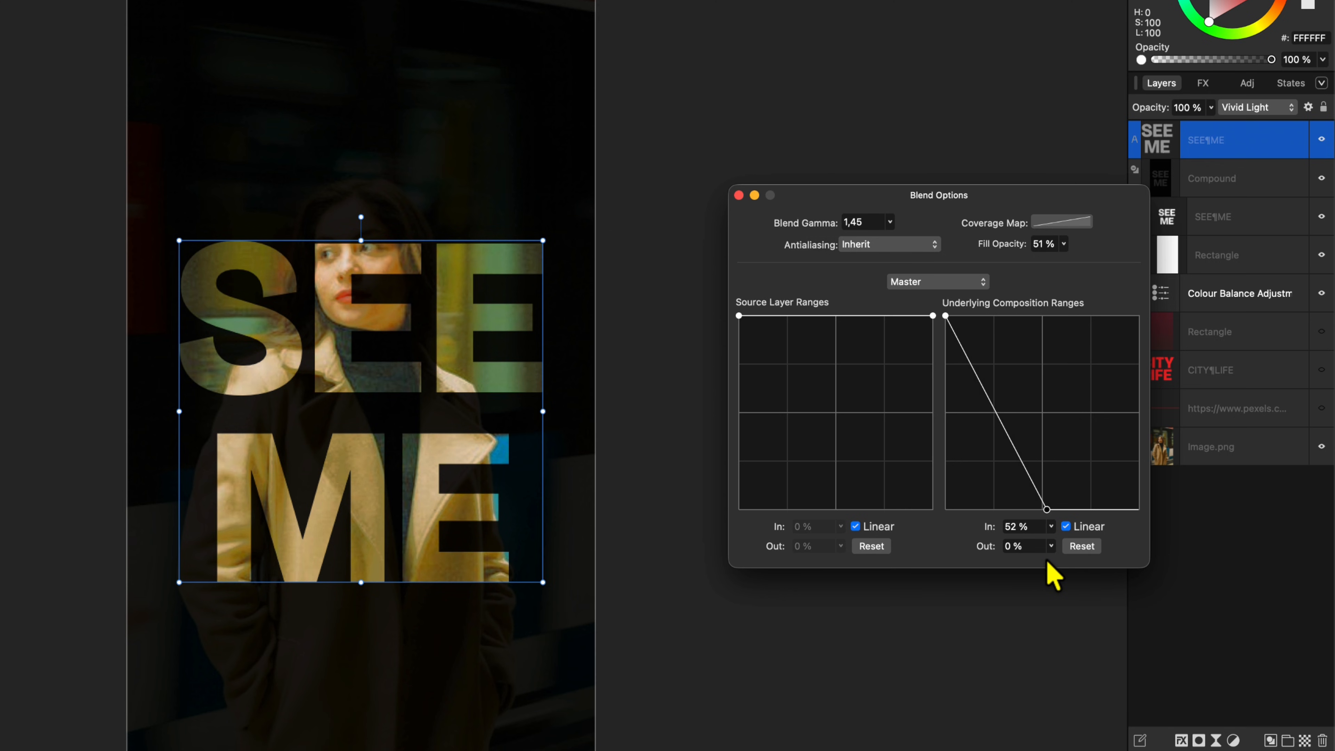
click(739, 195)
click(721, 181)
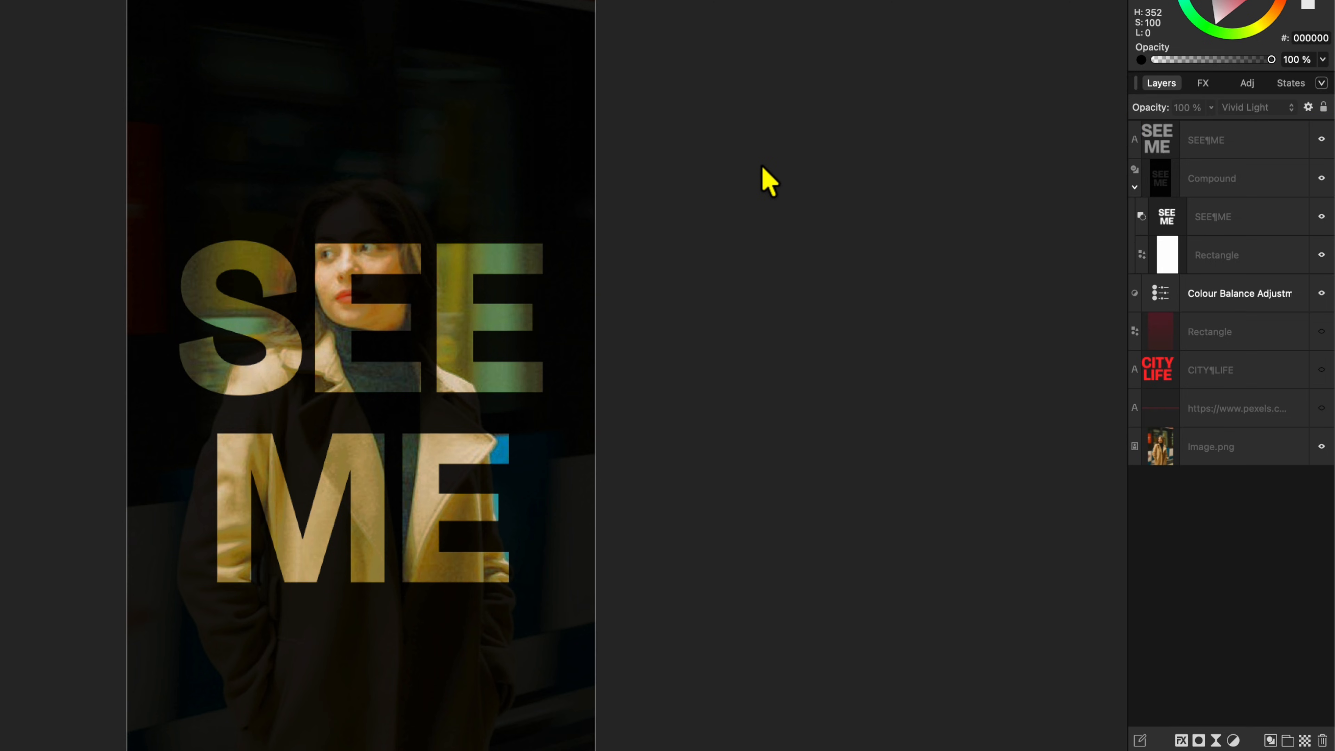
Step: Compare the image with the top SEE ME text layer hidden and shown, both zoomed out and fitted to view
click(1322, 139)
click(1322, 140)
click(1323, 139)
click(1321, 139)
click(1323, 140)
click(1323, 140)
click(1323, 140)
click(1323, 140)
scroll(396, 519, down, 5)
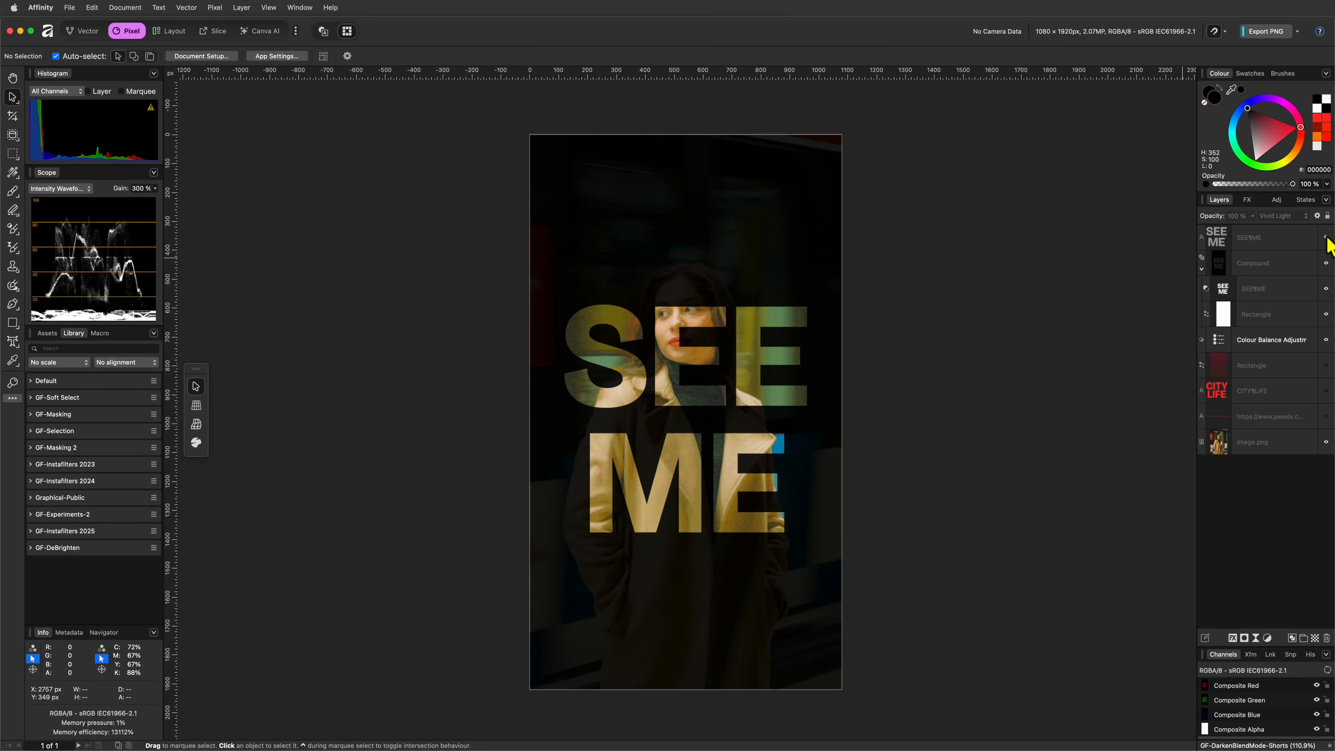
scroll(713, 498, down, 3)
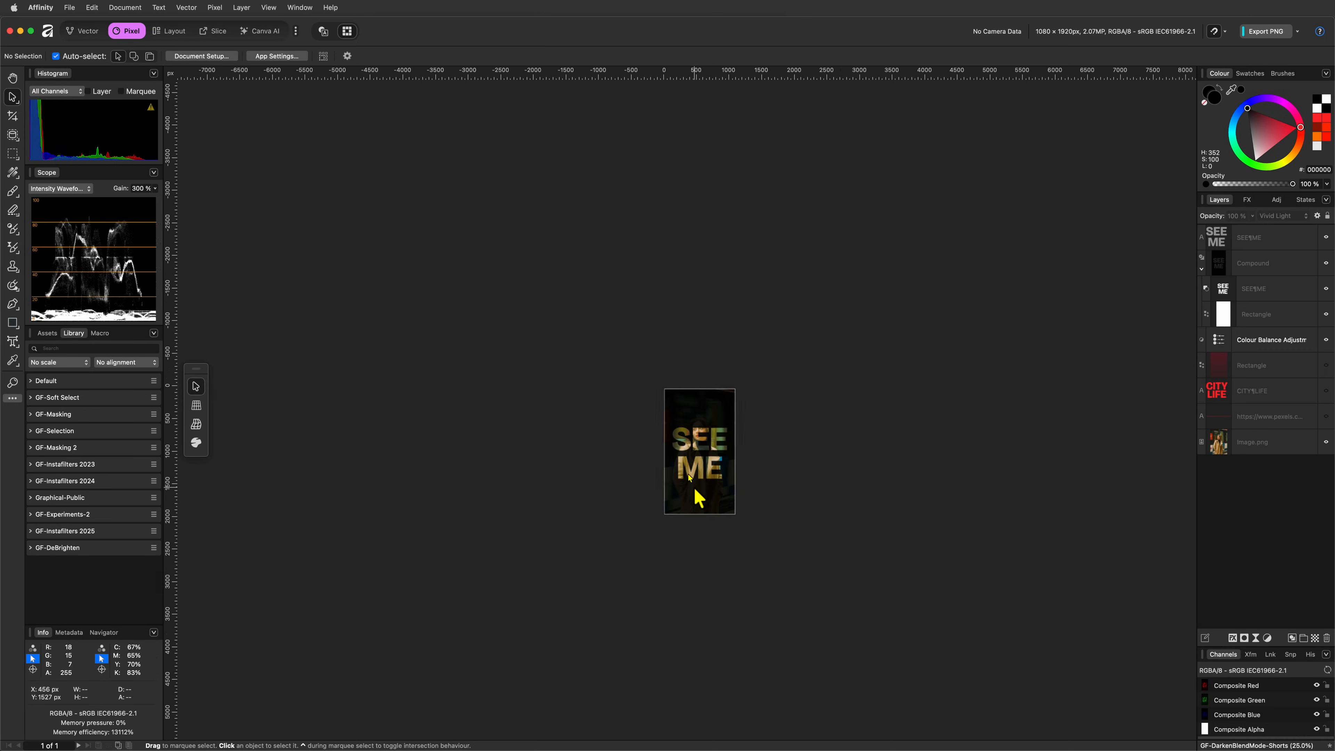
click(1326, 238)
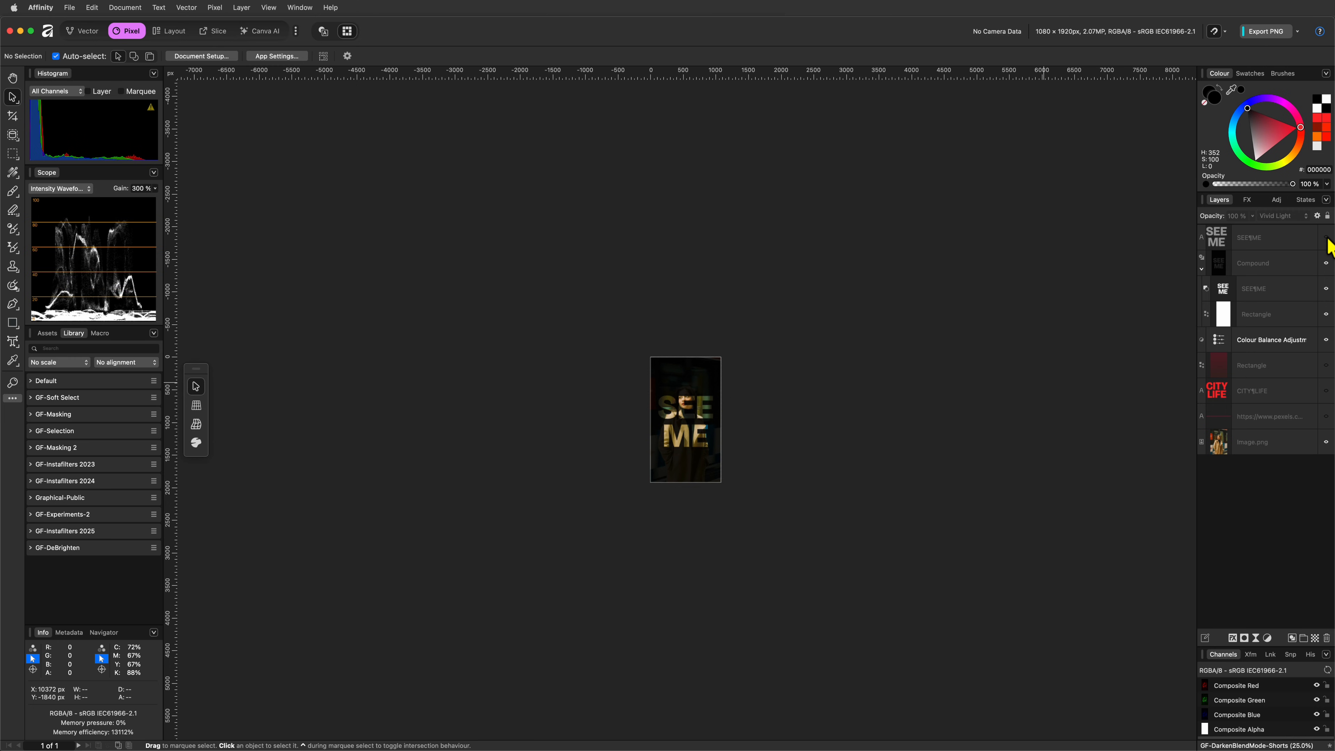
key(super+0)
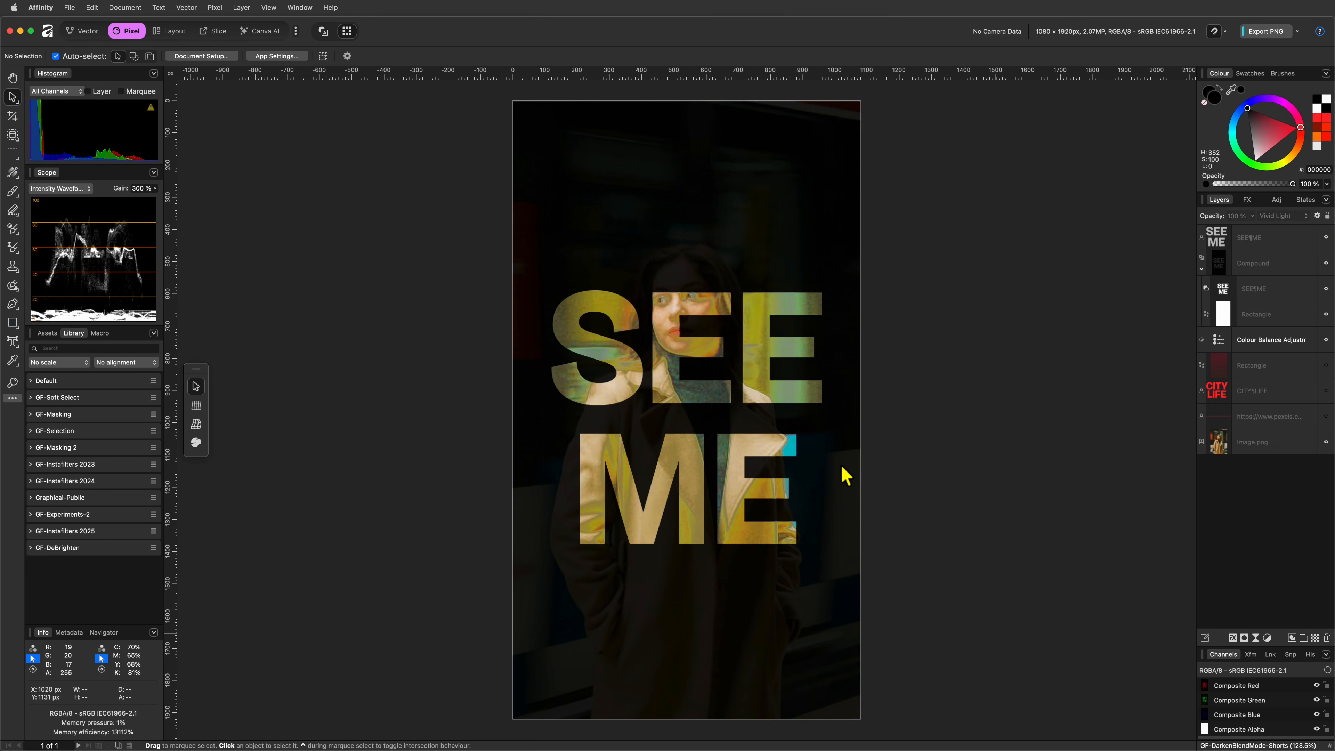
Step: Set the top SEE ME text layer's fill opacity to 68 % and its underlying composition range to reach 0 % output at 67 % input
click(1264, 241)
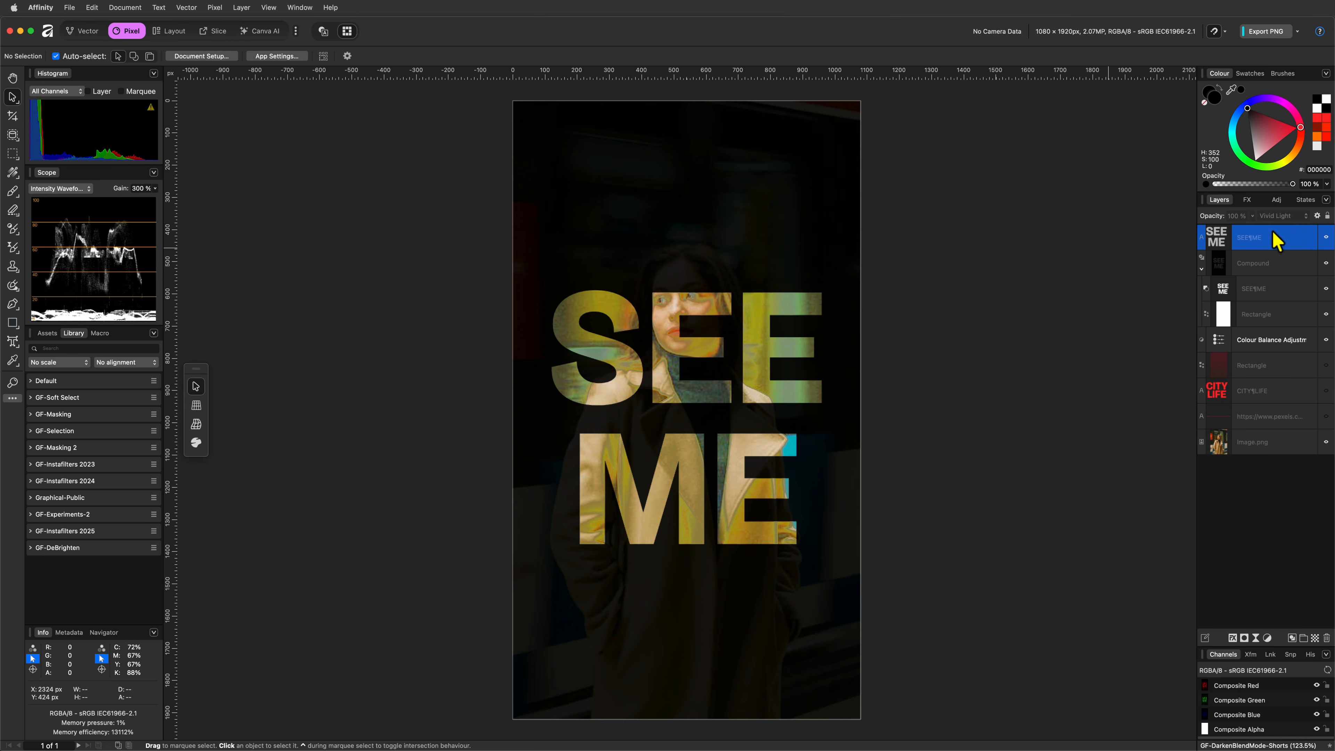
click(1318, 215)
drag(1154, 484, 1105, 504)
click(937, 274)
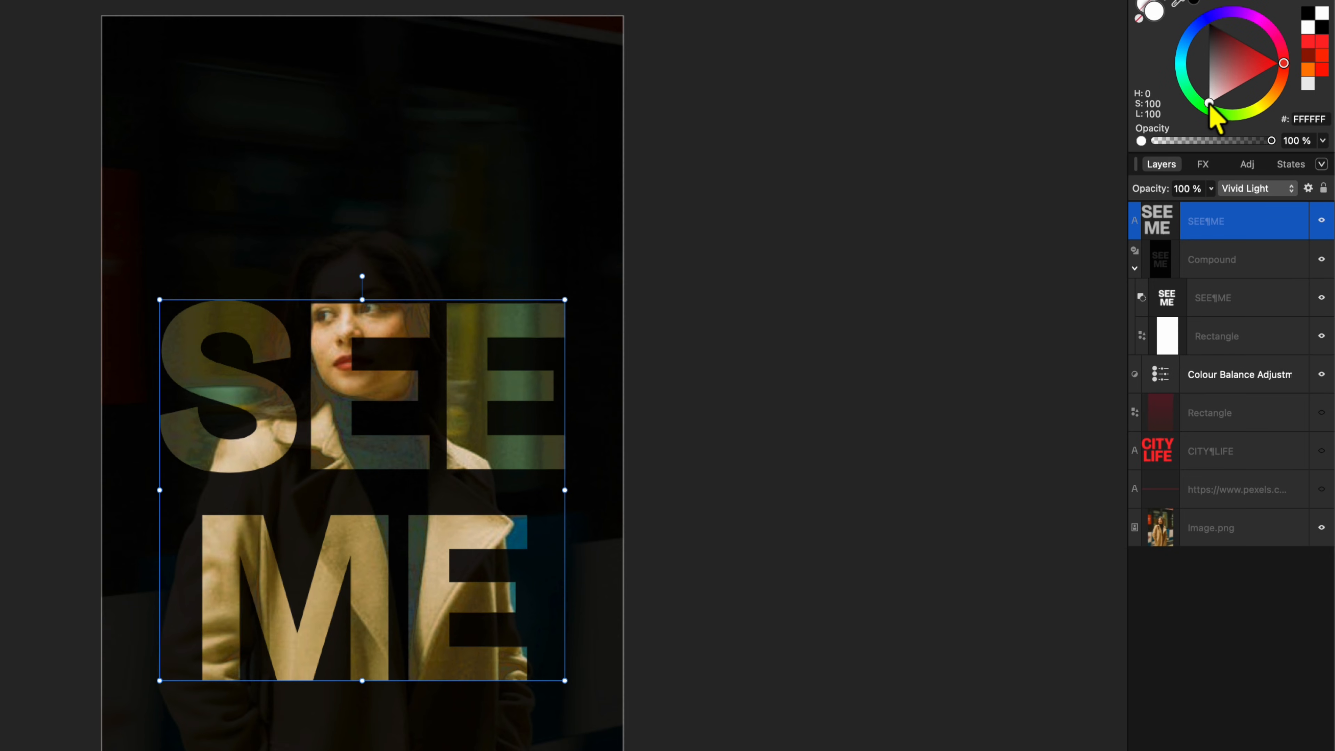
drag(1210, 103, 1190, 150)
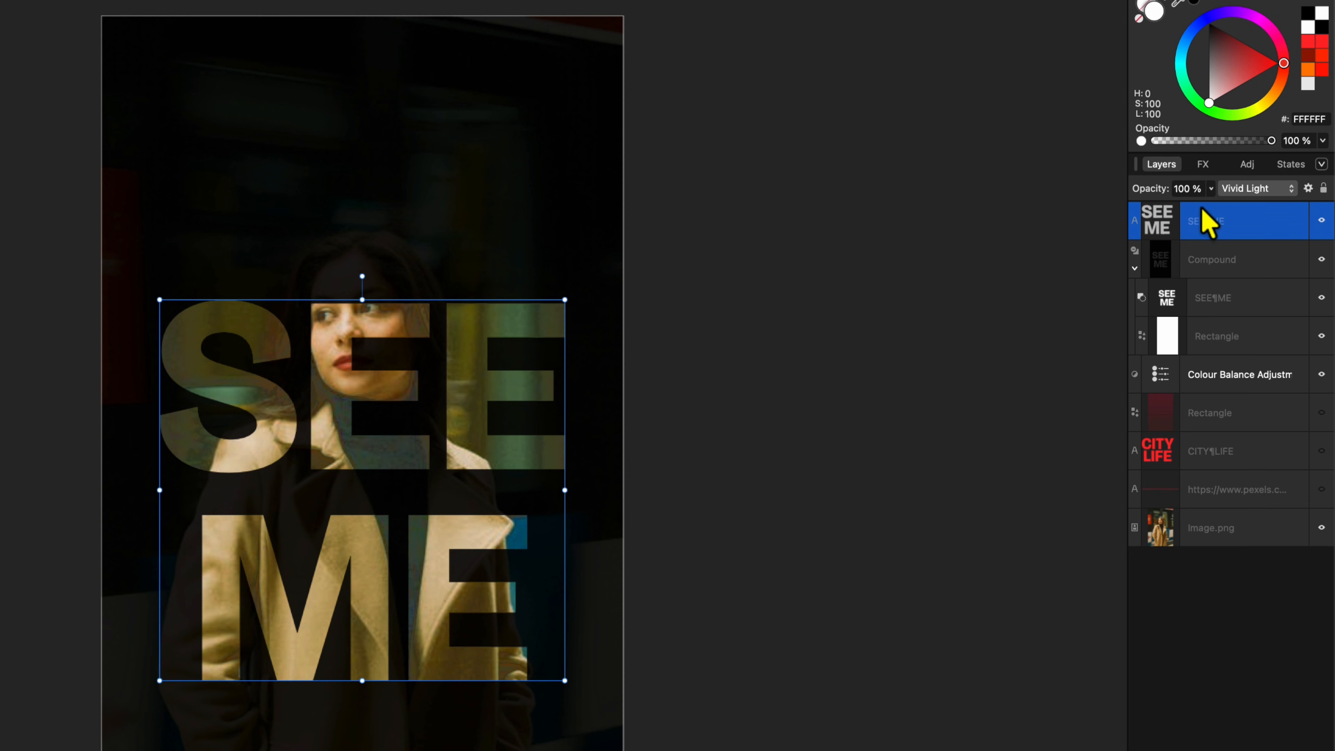
Step: Change the top SEE ME text layer's blend mode to Overlay and fine-tune the falloff of its underlying composition range
click(1247, 190)
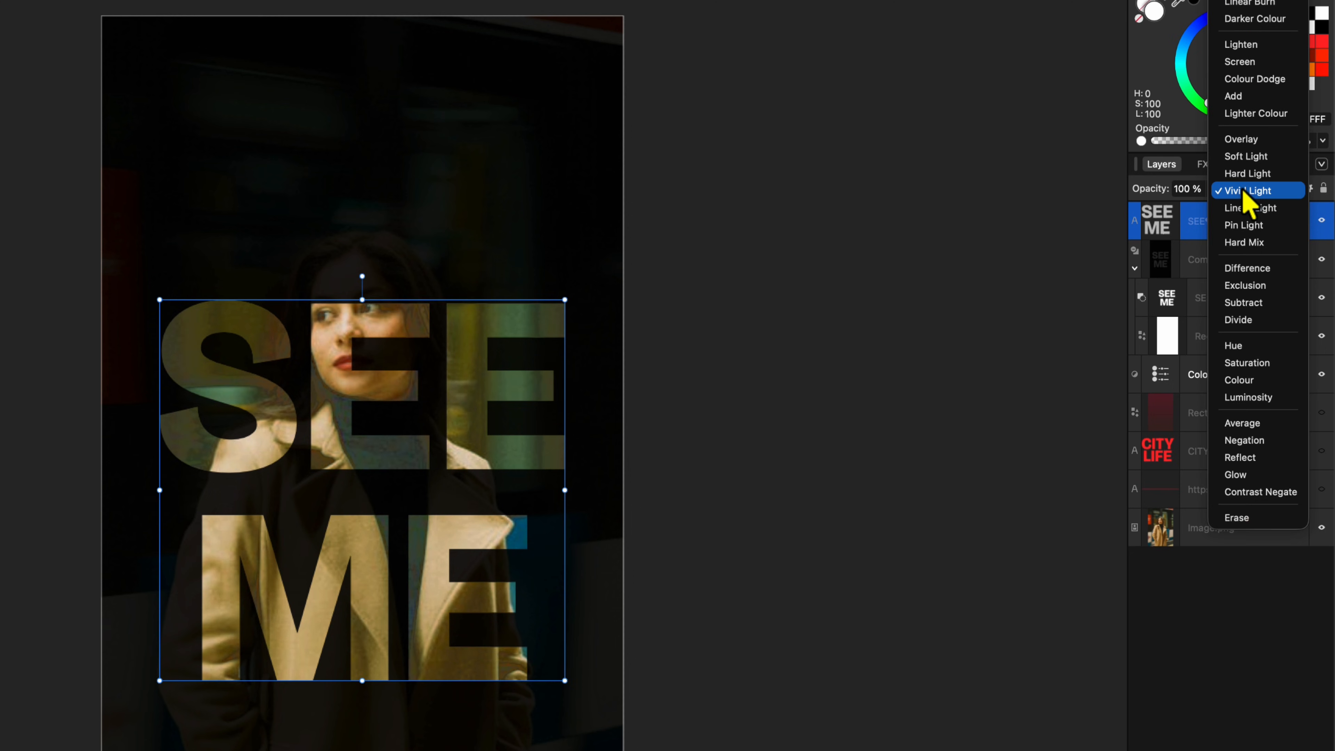
click(1245, 141)
click(1308, 188)
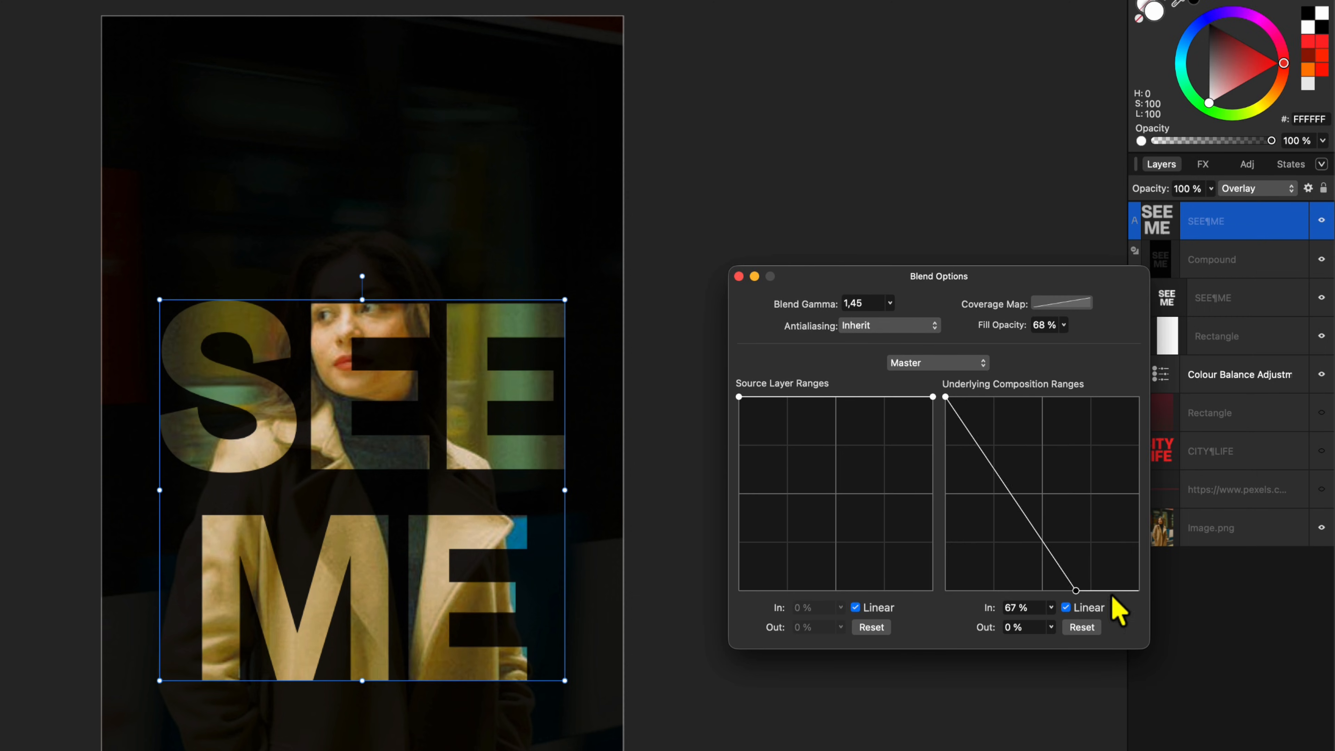
drag(1089, 596, 1078, 614)
click(739, 276)
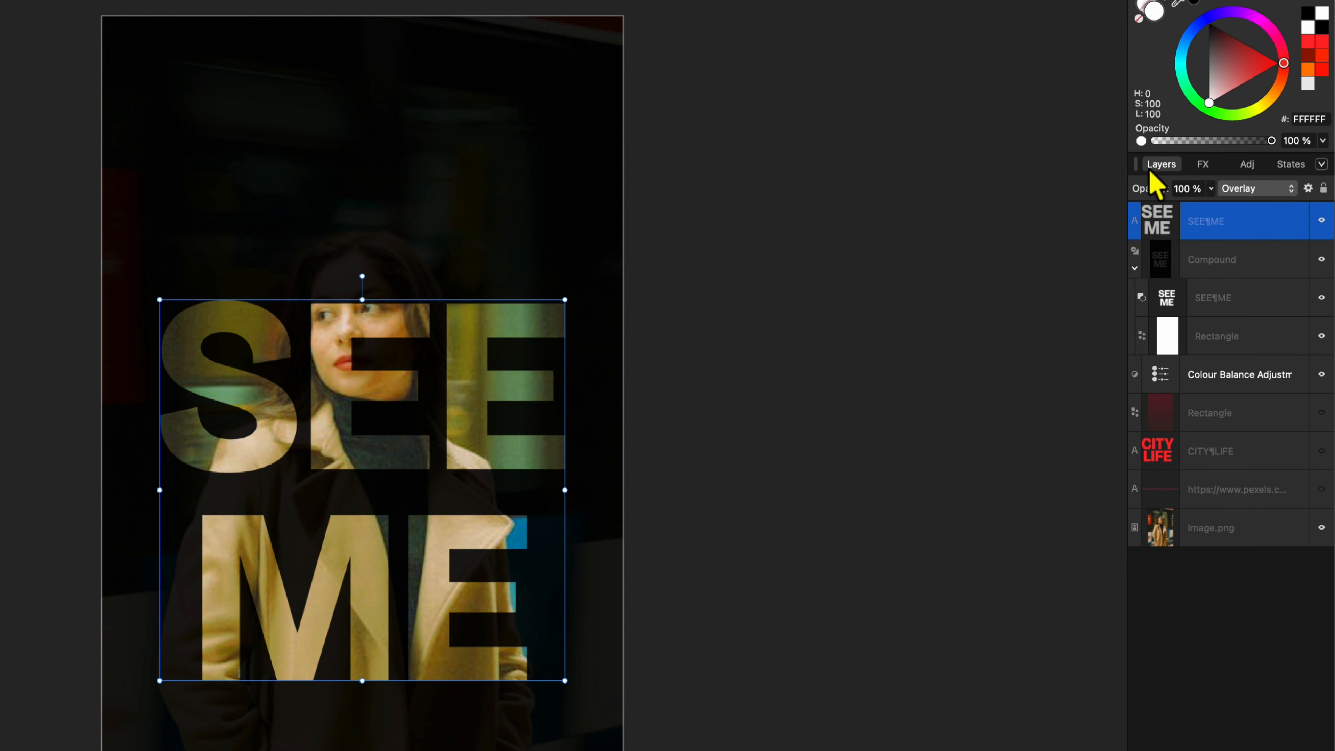
Step: View the layer effects available for the top SEE ME text, deselect it and inspect the image zoomed out and fitted to view
click(1201, 166)
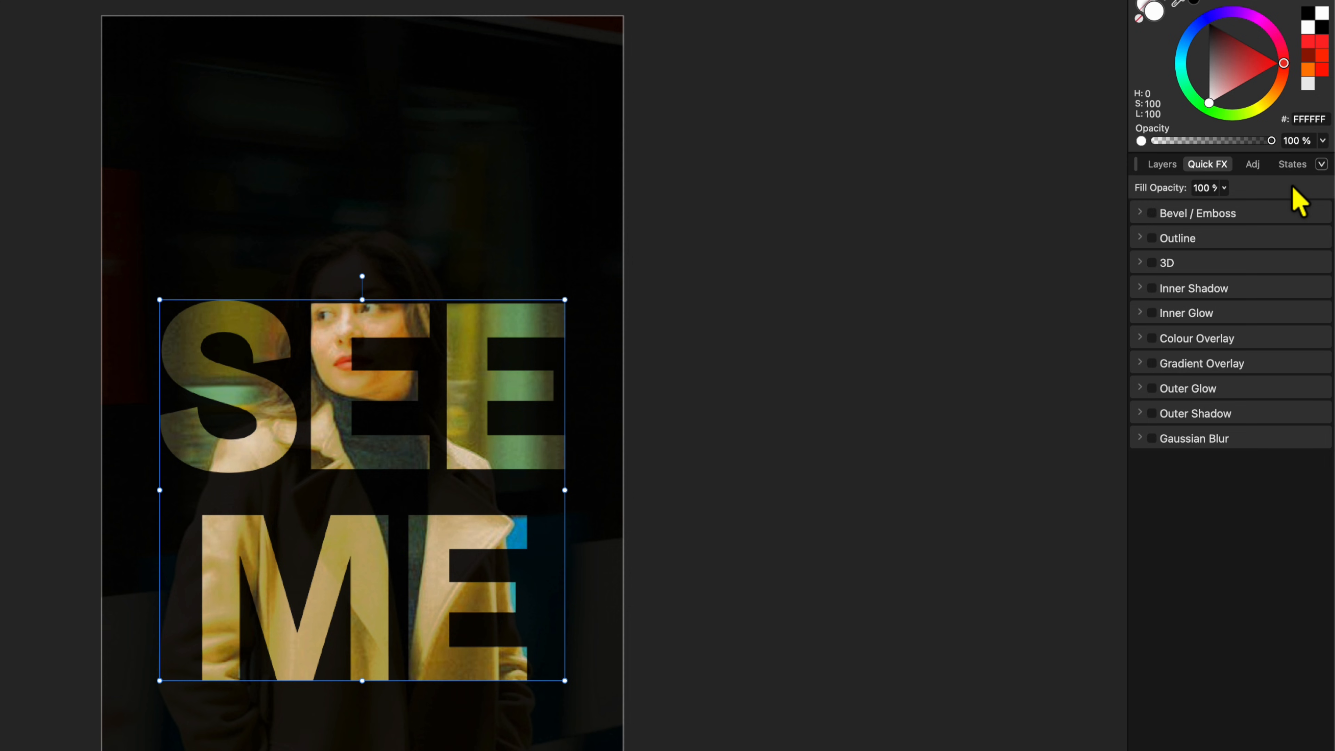
click(779, 323)
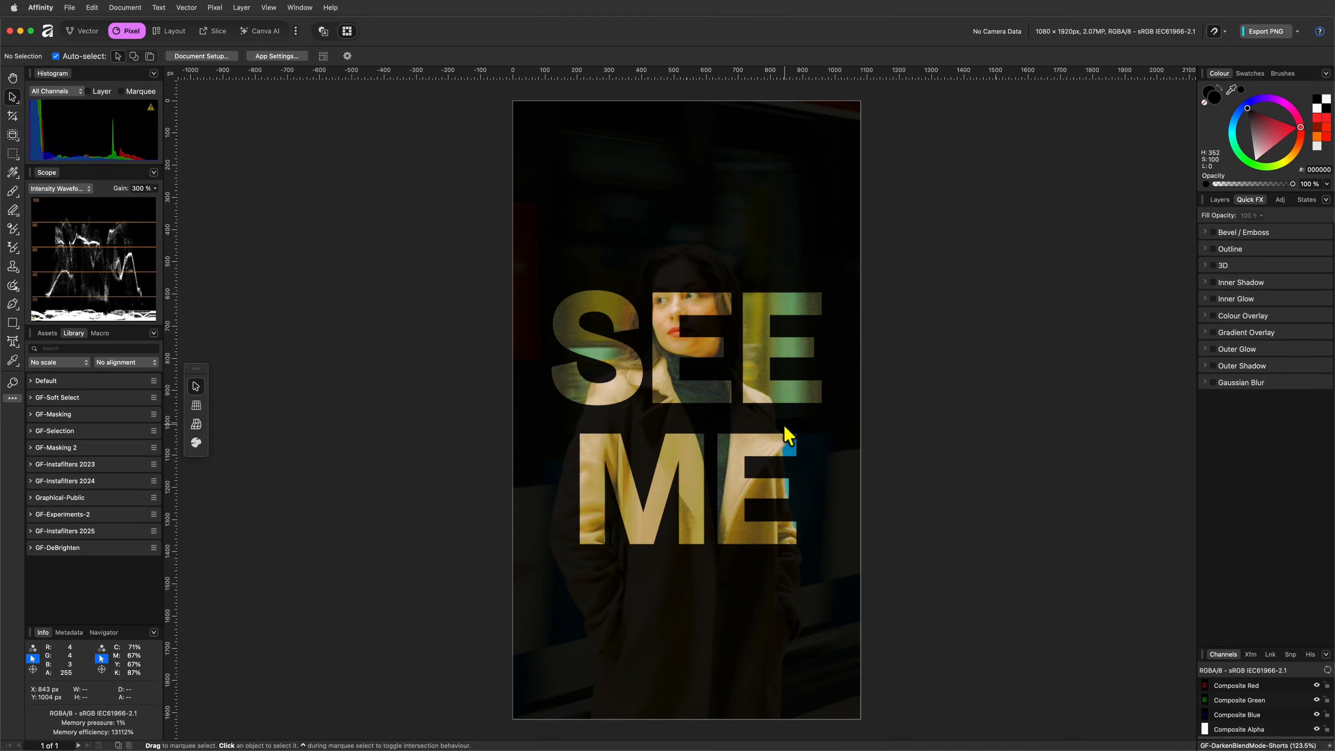
scroll(785, 429, down, 10)
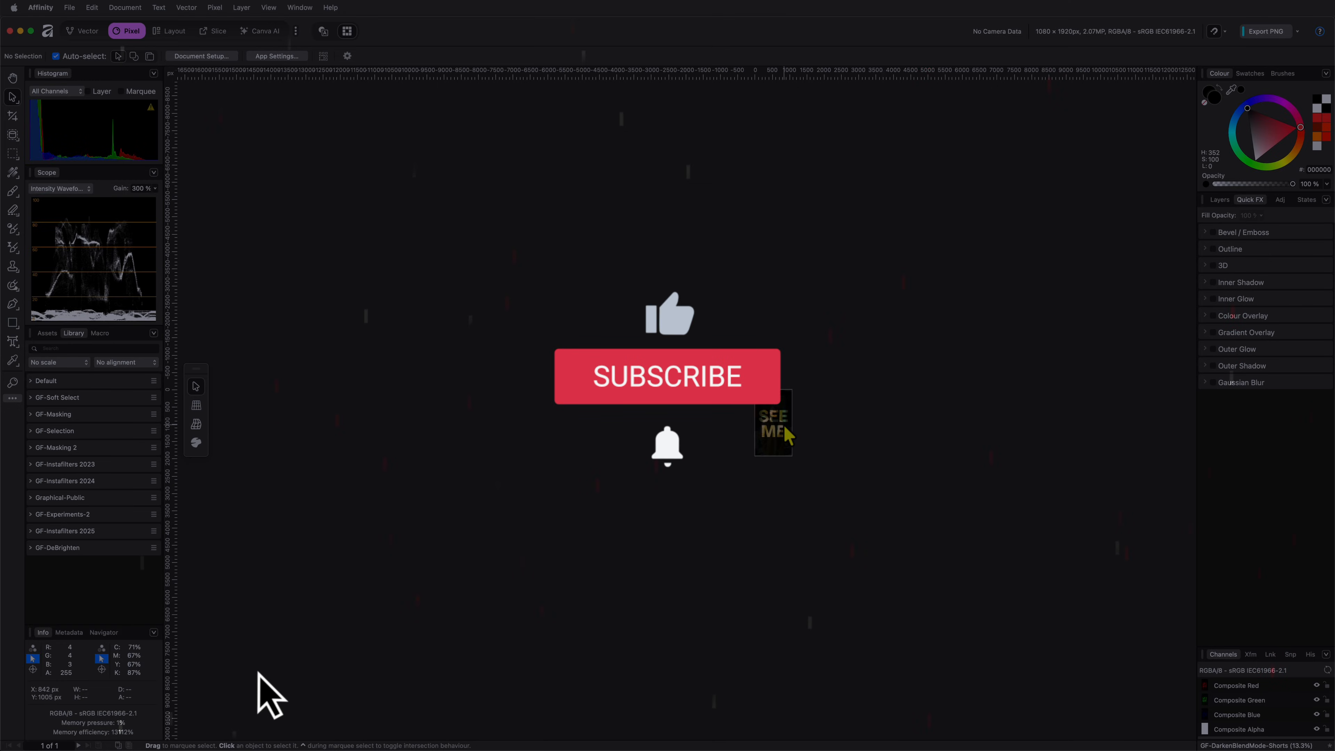
key(super+0)
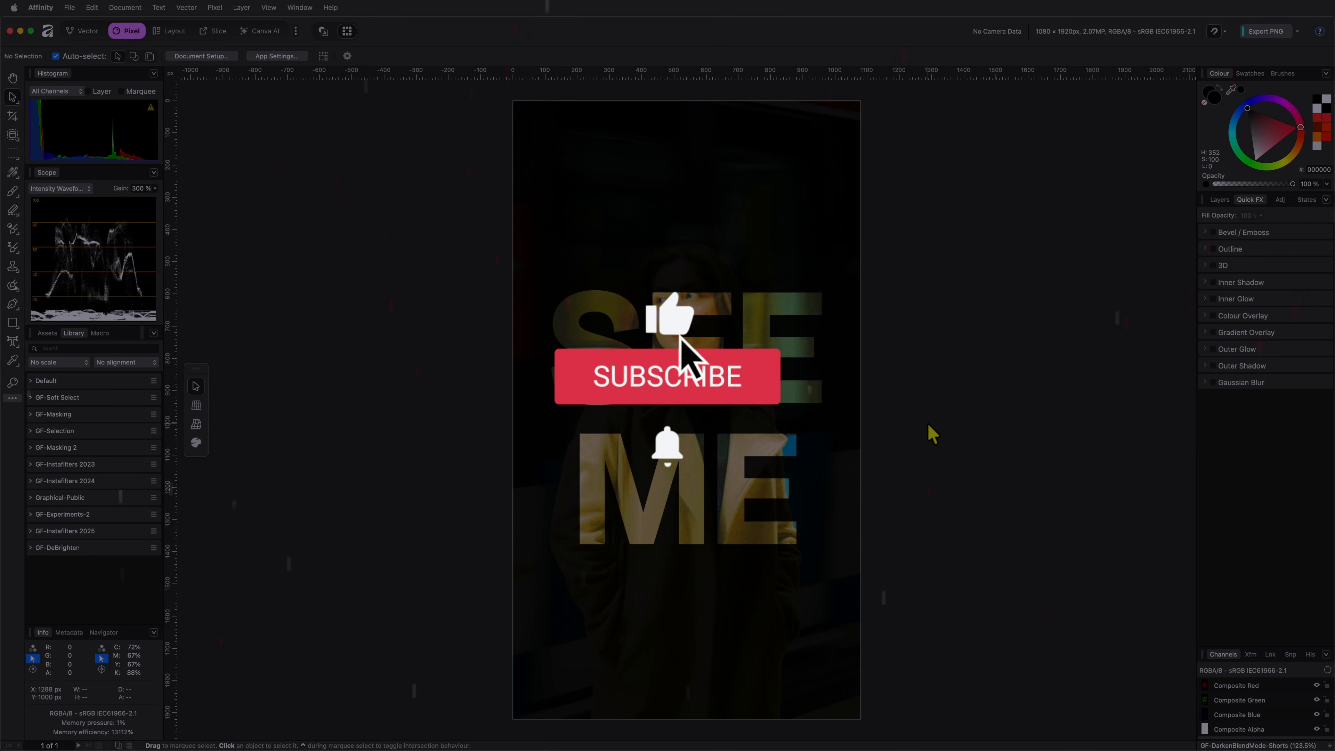